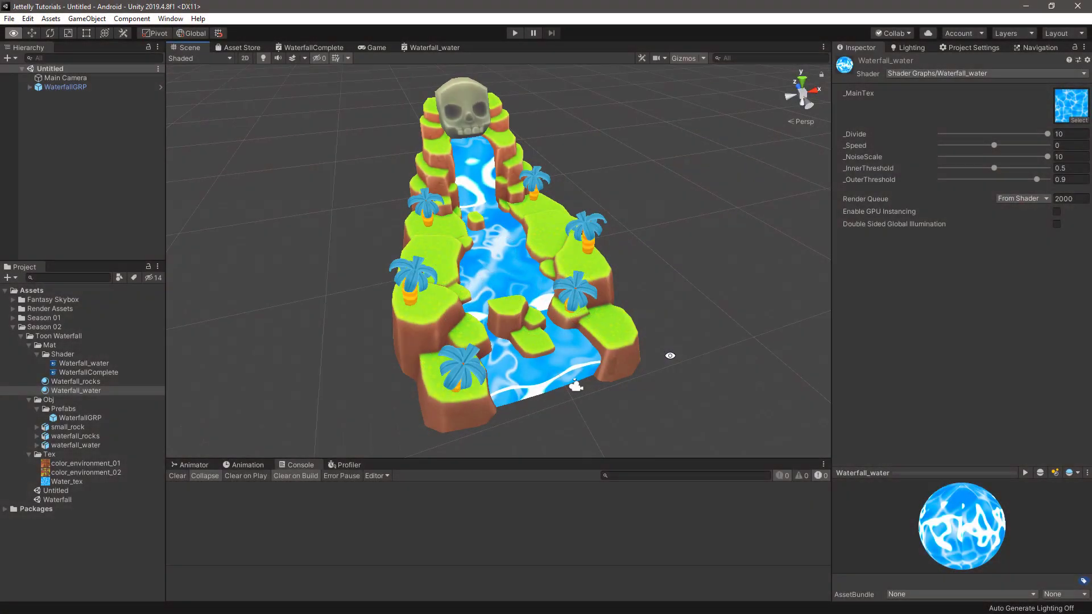
Switch from the waterfall scene to the Waterfall_water shader graph and zoom in
{"action": "mouse_move", "coordinate": [581, 334]}
{"action": "left_mouse_down", "text": "alt"}
{"action": "mouse_move", "coordinate": [736, 385]}
{"action": "mouse_move", "coordinate": [691, 362]}
{"action": "left_mouse_up", "text": "alt"}
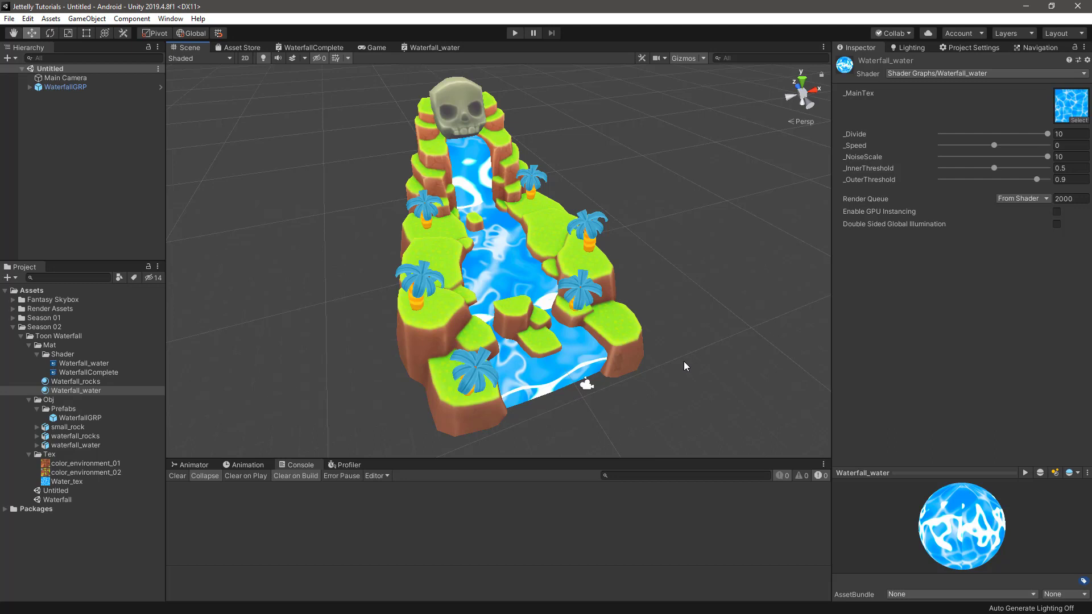
{"action": "left_click", "coordinate": [415, 44]}
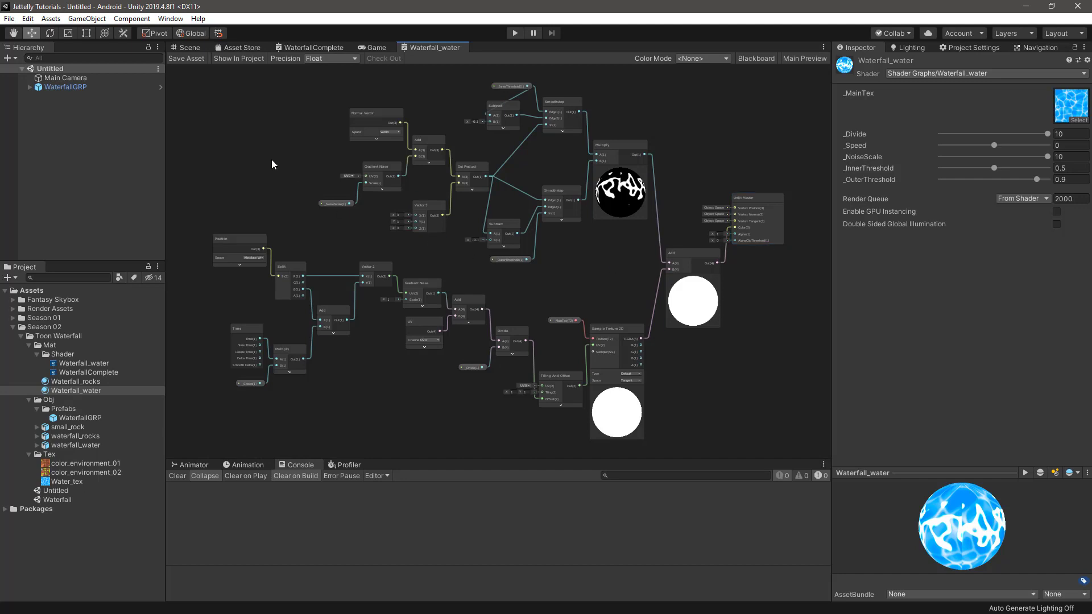
{"action": "scroll", "coordinate": [271, 159], "scroll_direction": "up", "scroll_amount": 2}
{"action": "scroll", "coordinate": [389, 224], "scroll_direction": "up", "scroll_amount": 3}
{"action": "scroll", "coordinate": [488, 216], "scroll_direction": "up", "scroll_amount": 1}
{"action": "scroll", "coordinate": [488, 216], "scroll_direction": "up", "scroll_amount": 1}
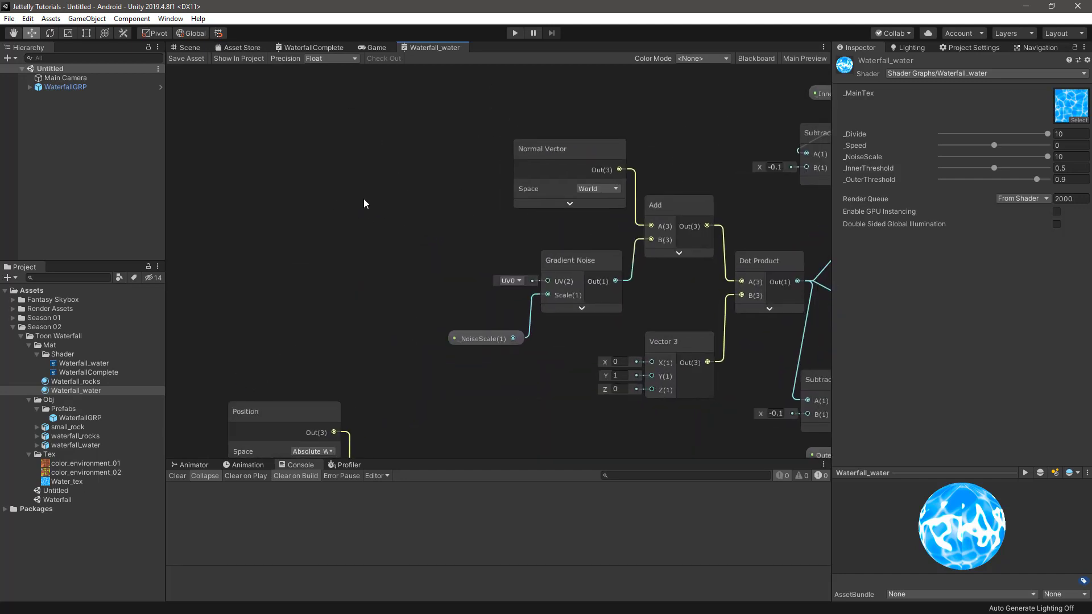
Add a Gradient Noise node with Scale 4 and collapse its preview
{"action": "key", "text": "space"}
{"action": "type", "text": "gra"}
{"action": "key", "text": "Down"}
{"action": "key", "text": "Return"}
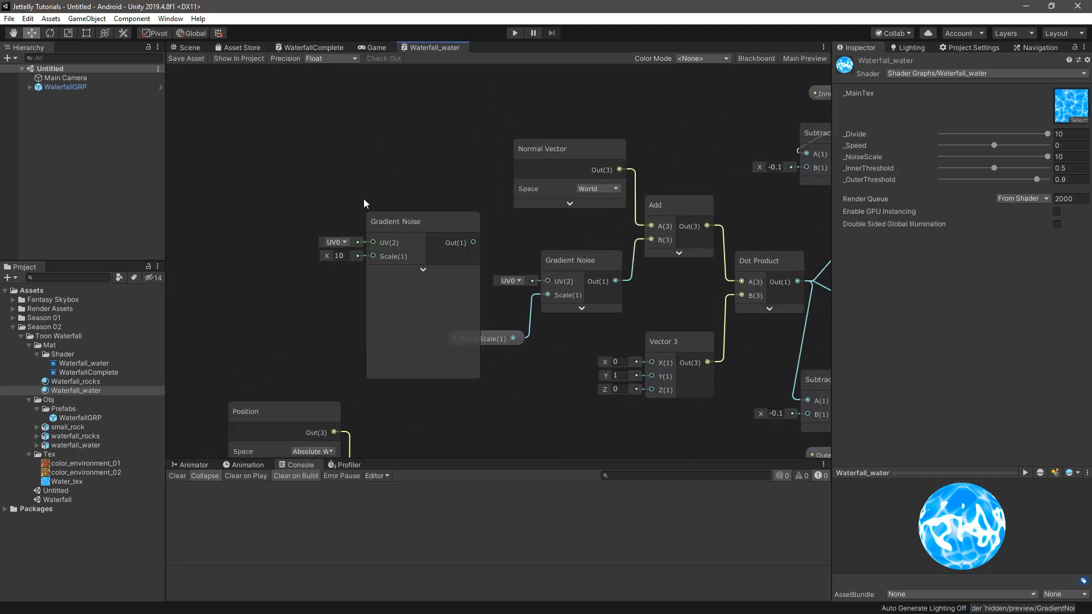
{"action": "left_click_drag", "start_coordinate": [408, 231], "coordinate": [280, 133]}
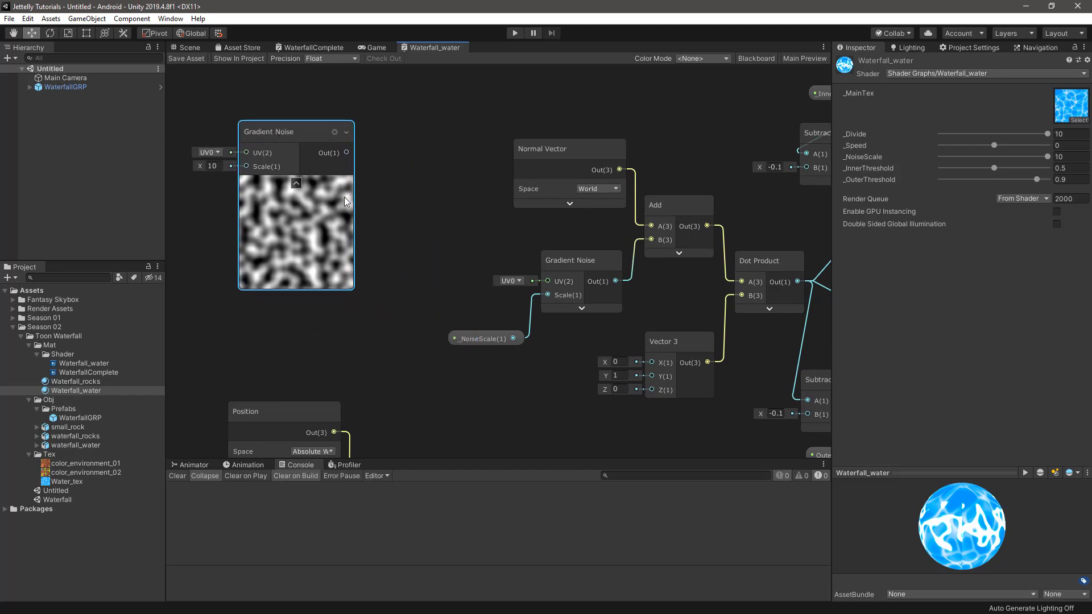
{"action": "middle_click_drag", "start_coordinate": [344, 197], "coordinate": [470, 203]}
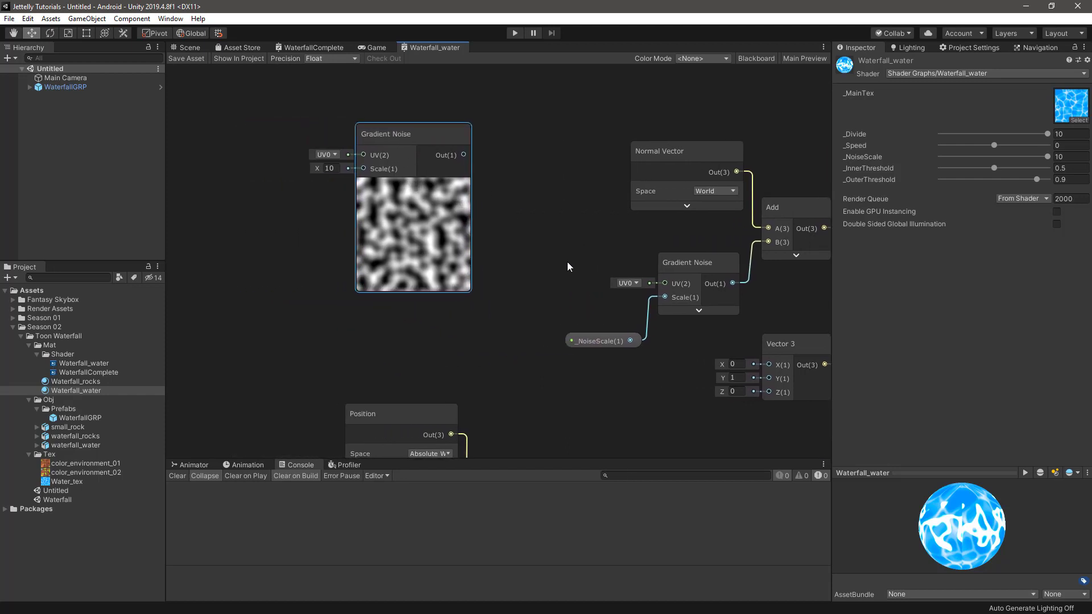
{"action": "left_click", "coordinate": [330, 169]}
{"action": "type", "text": "4"}
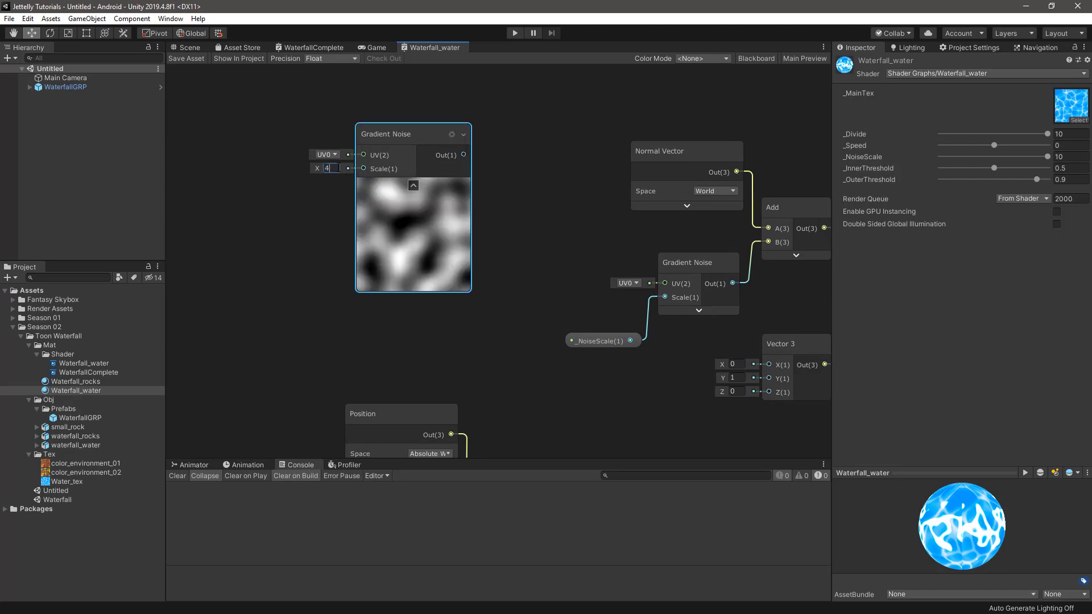
{"action": "left_click", "coordinate": [413, 186]}
{"action": "left_click", "coordinate": [401, 233]}
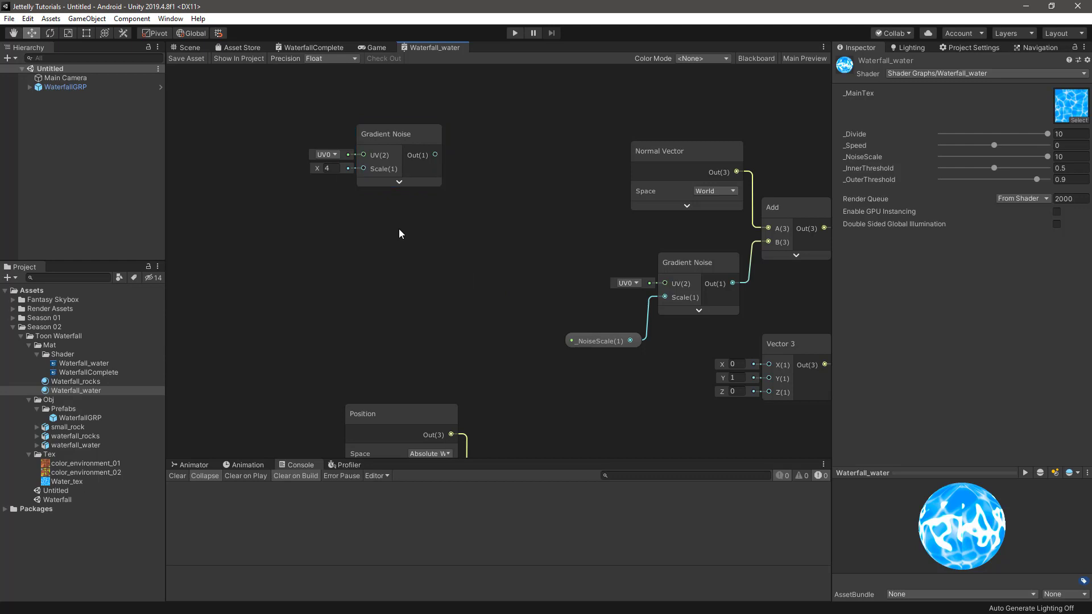
Add a UV node and place it under the Gradient Noise node
{"action": "key", "text": "space"}
{"action": "type", "text": "uv"}
{"action": "key", "text": "Return"}
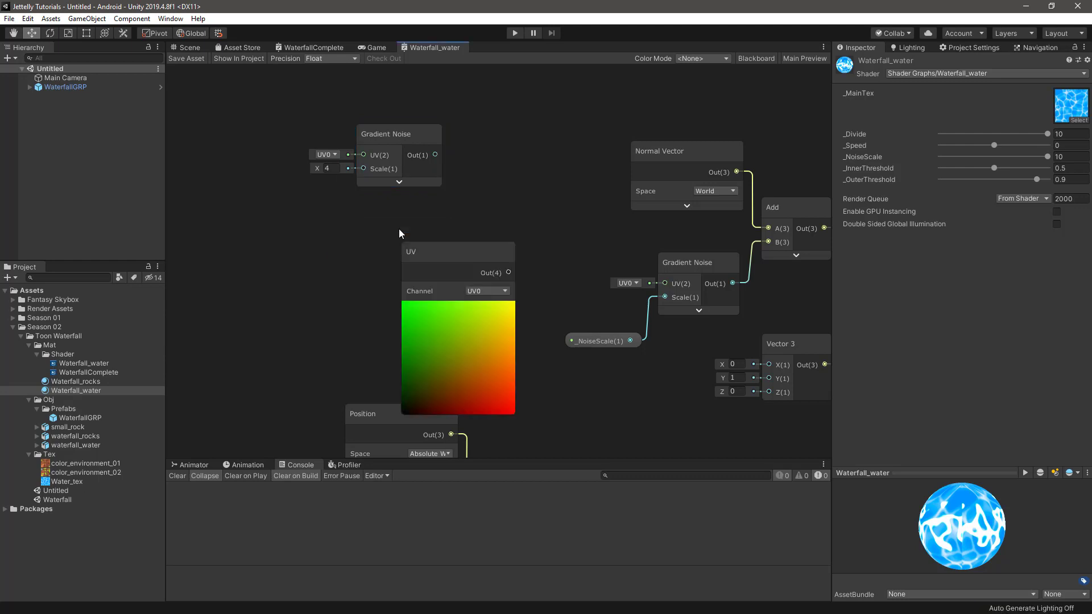
{"action": "left_click", "coordinate": [459, 312]}
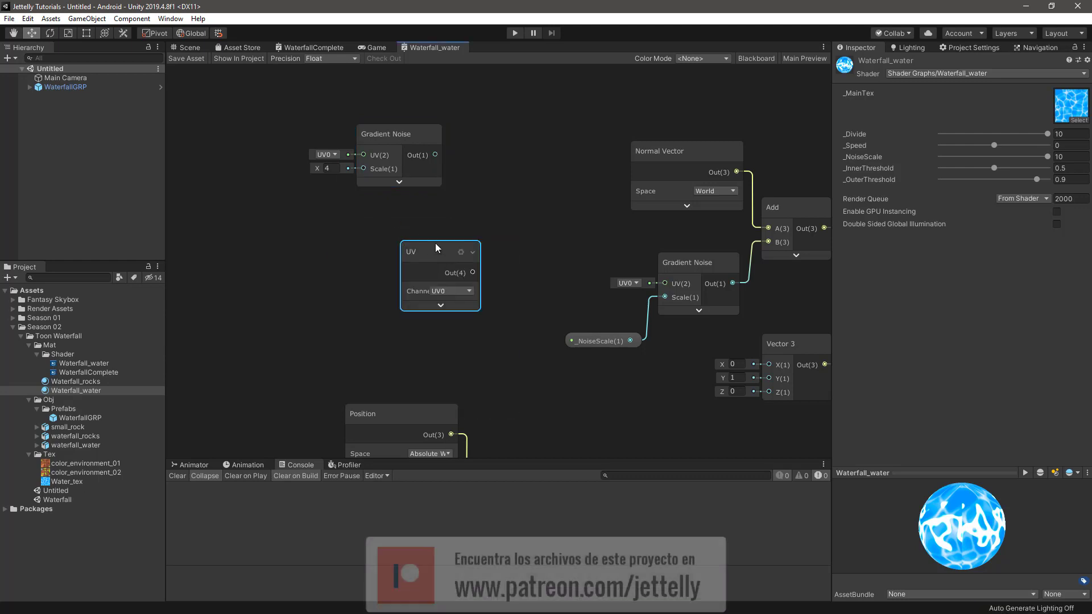
{"action": "left_click_drag", "start_coordinate": [449, 254], "coordinate": [411, 220]}
{"action": "left_click", "coordinate": [464, 230]}
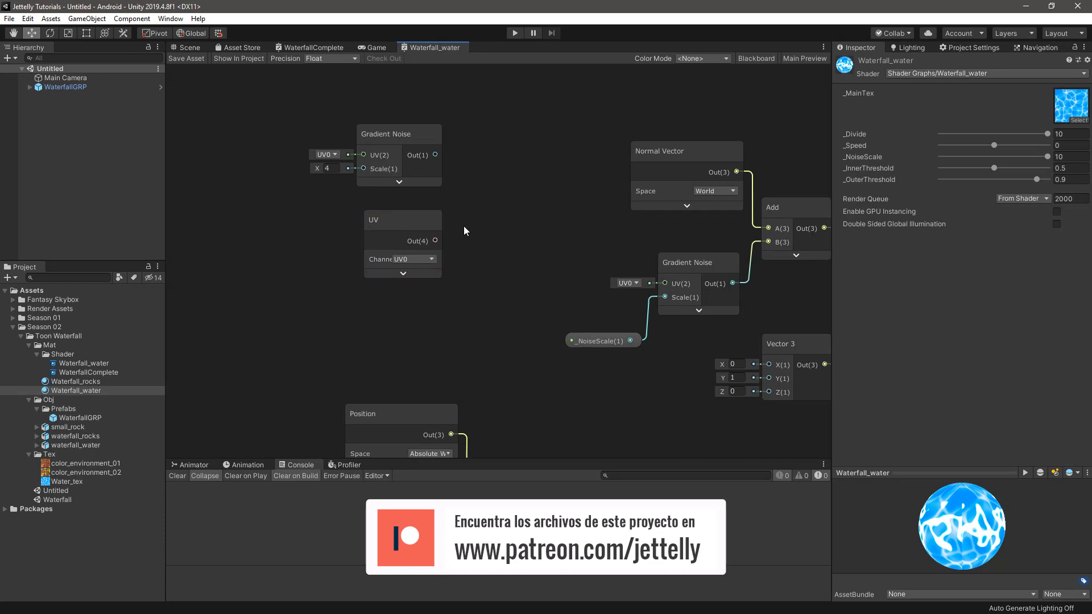
Add an Add node fed by the Gradient Noise output, then move the three nodes left together
{"action": "key", "text": "space"}
{"action": "type", "text": "add"}
{"action": "key", "text": "Return"}
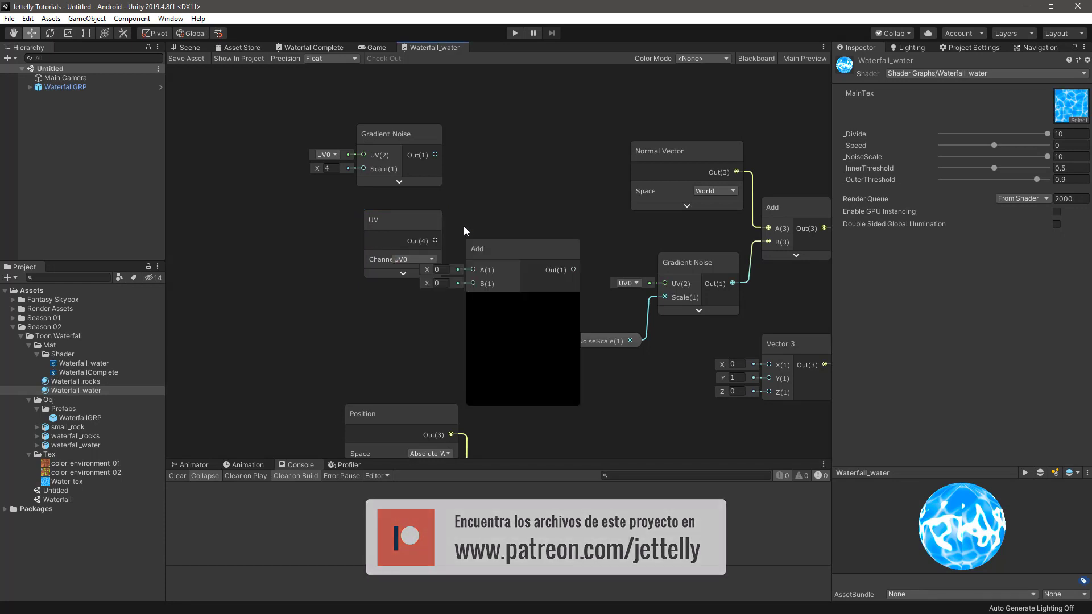
{"action": "left_click", "coordinate": [522, 301]}
{"action": "left_click_drag", "start_coordinate": [522, 248], "coordinate": [535, 197]}
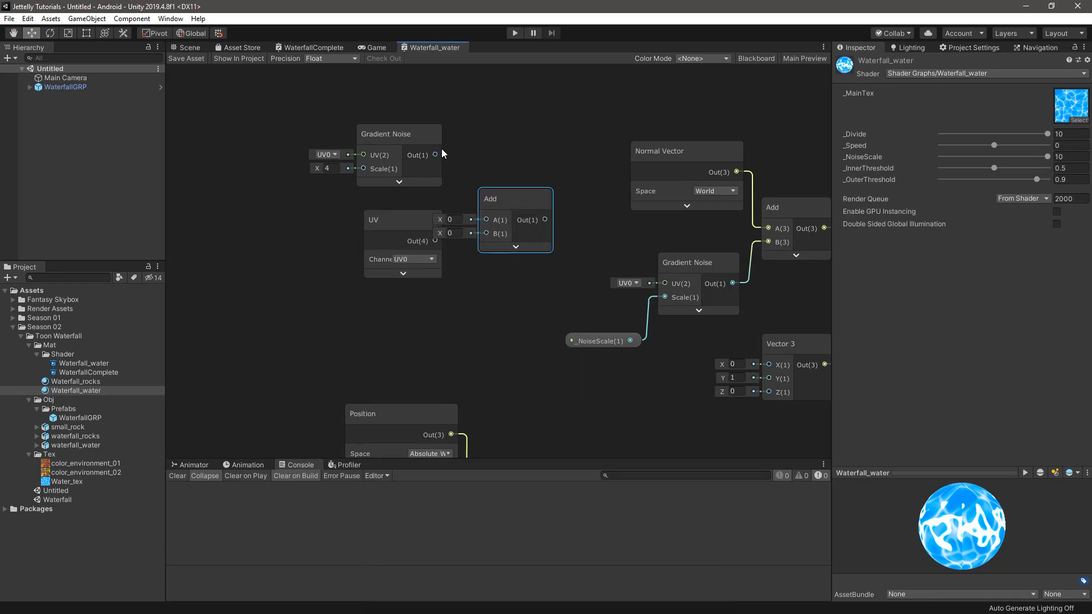
{"action": "mouse_move", "coordinate": [436, 155]}
{"action": "left_mouse_down"}
{"action": "mouse_move", "coordinate": [487, 233]}
{"action": "mouse_move", "coordinate": [487, 177]}
{"action": "left_mouse_up"}
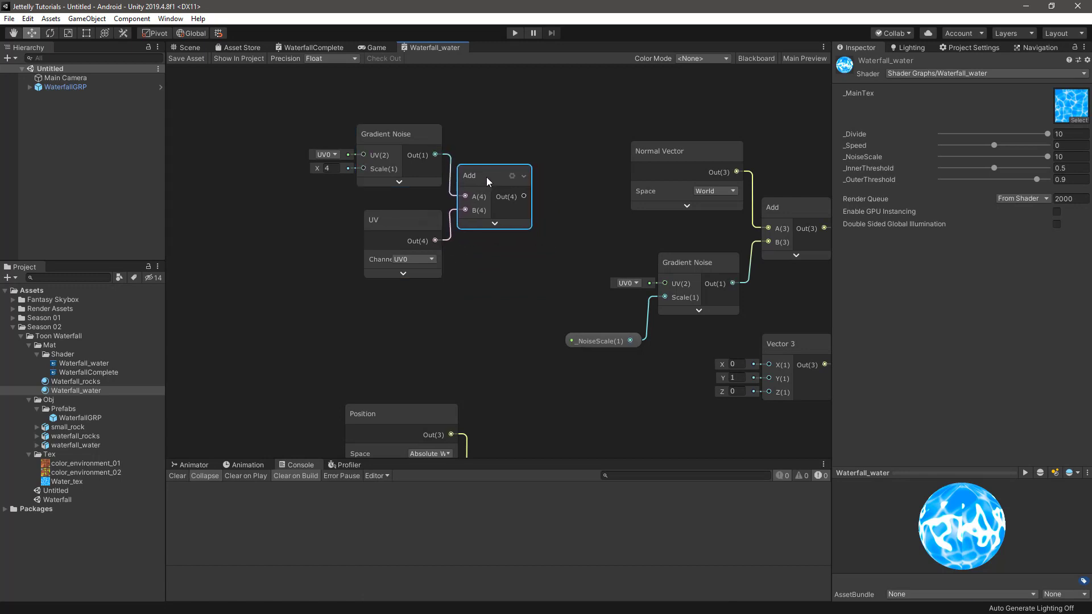
{"action": "left_click", "coordinate": [557, 196]}
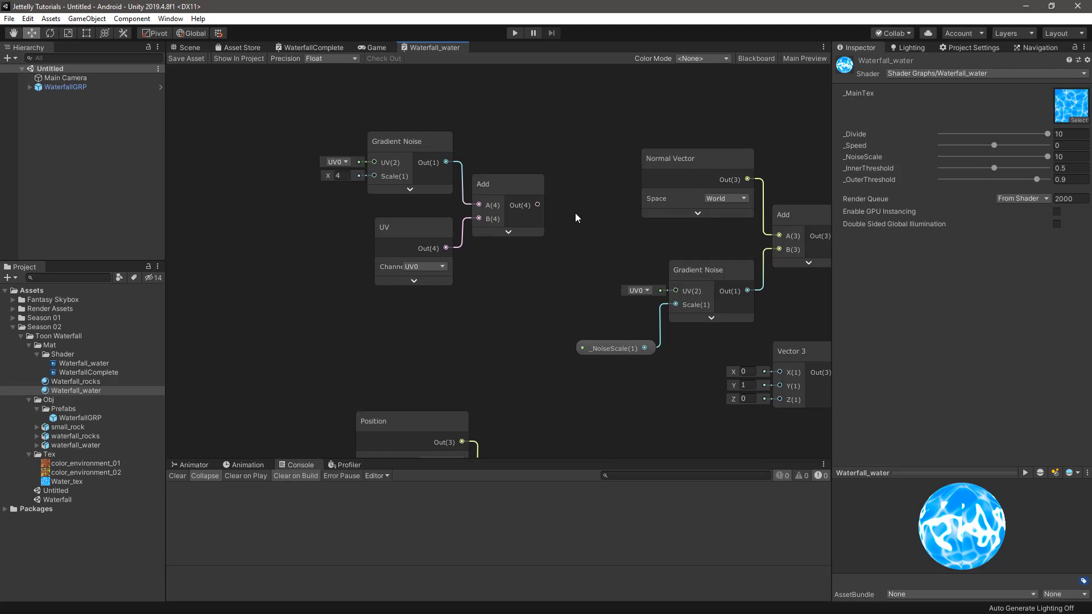
{"action": "middle_click_drag", "start_coordinate": [554, 200], "coordinate": [619, 232]}
{"action": "left_click_drag", "start_coordinate": [503, 115], "coordinate": [578, 302]}
{"action": "left_click_drag", "start_coordinate": [553, 210], "coordinate": [419, 179]}
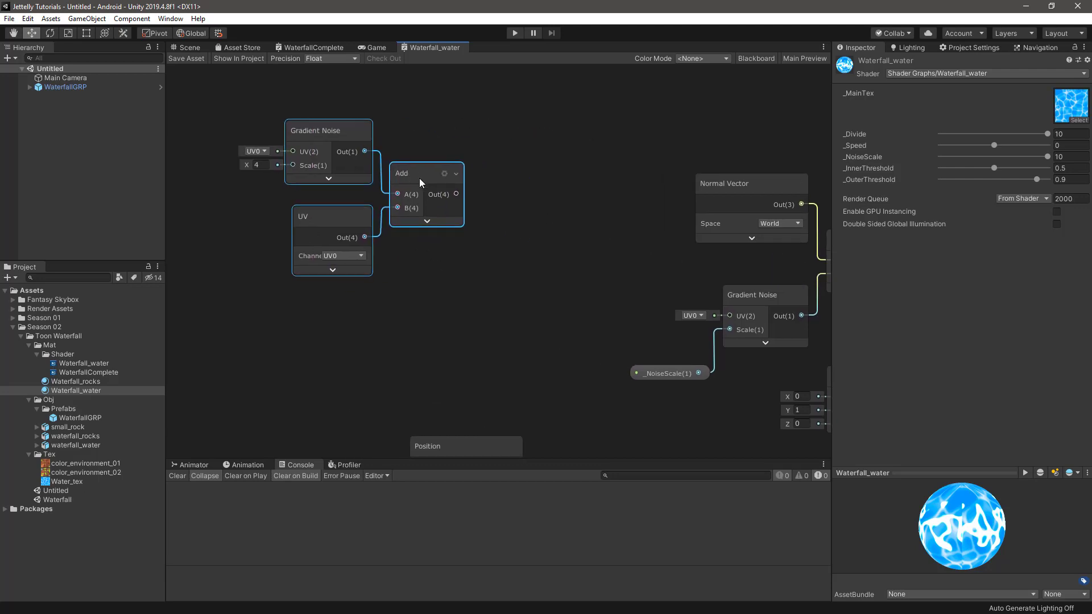
{"action": "left_click", "coordinate": [527, 232]}
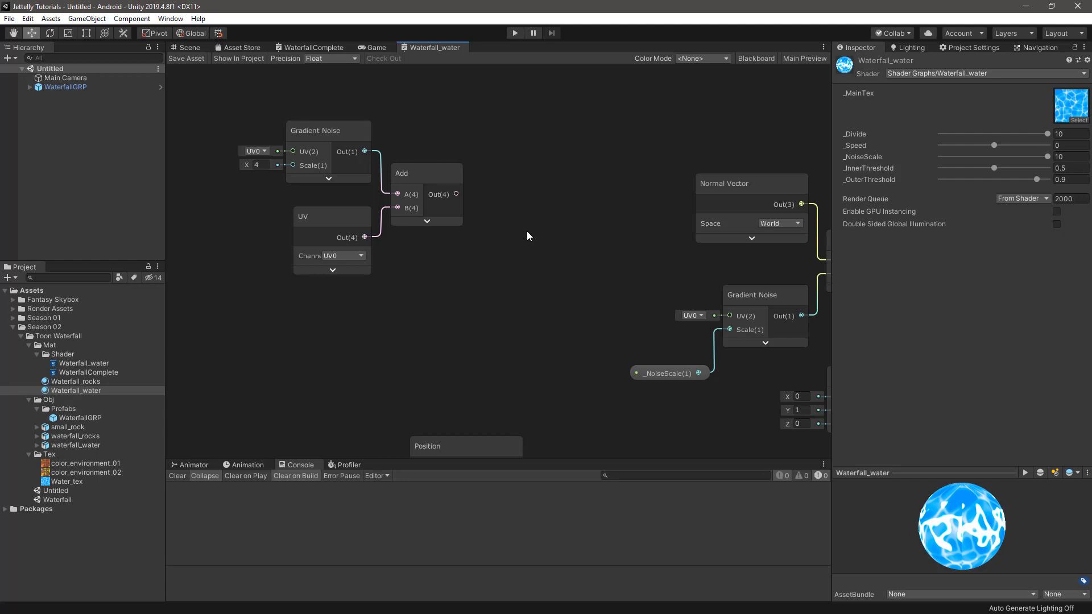
Add a Divide node with the Add result in its A input
{"action": "key", "text": "space"}
{"action": "type", "text": "dv"}
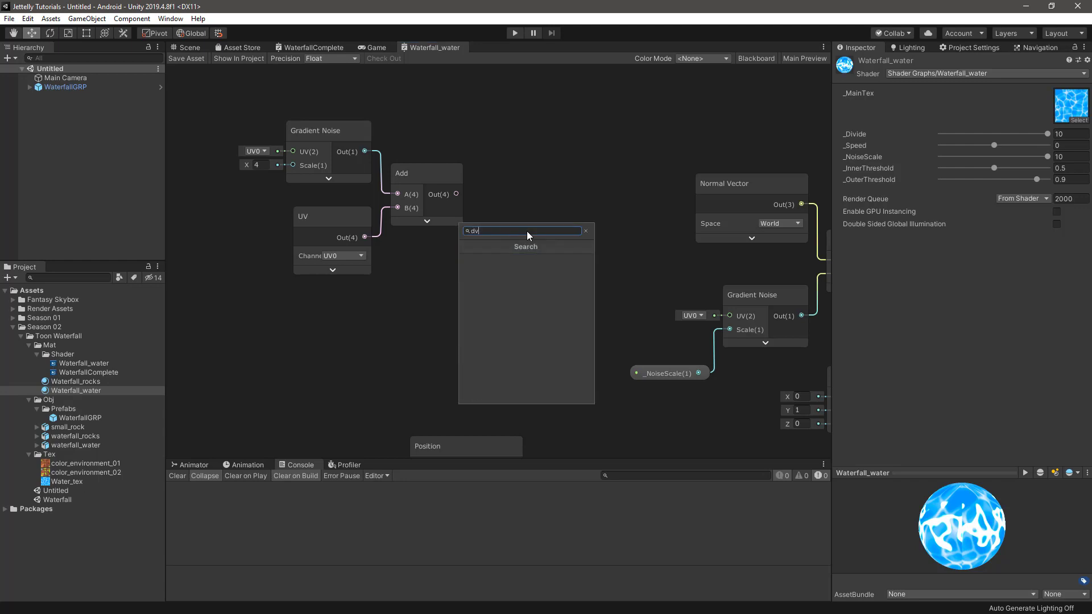
{"action": "type", "text": "div"}
{"action": "key", "text": "Return"}
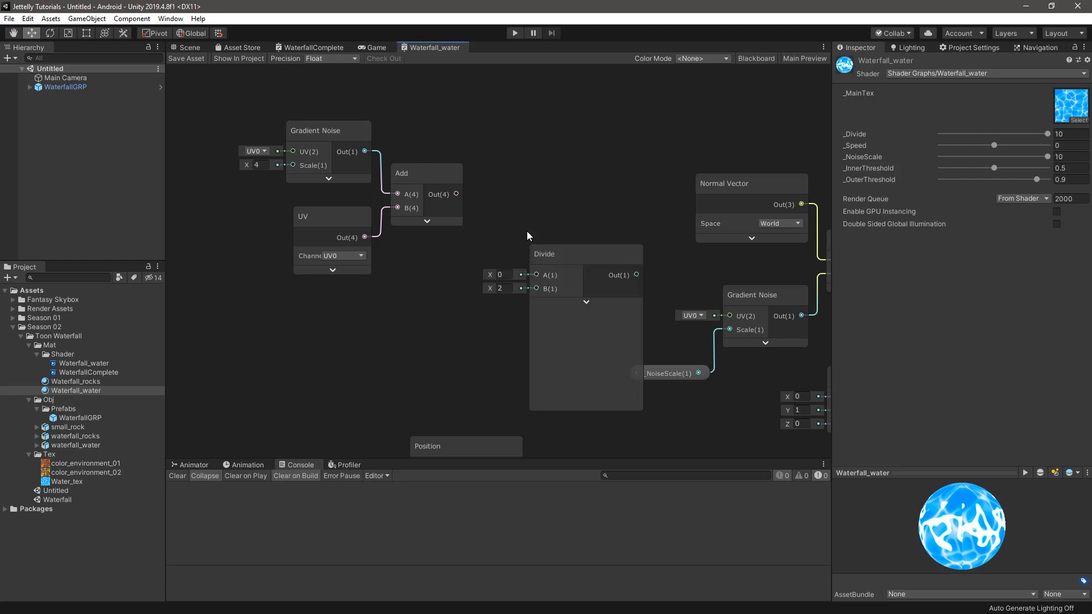
{"action": "left_click", "coordinate": [586, 305]}
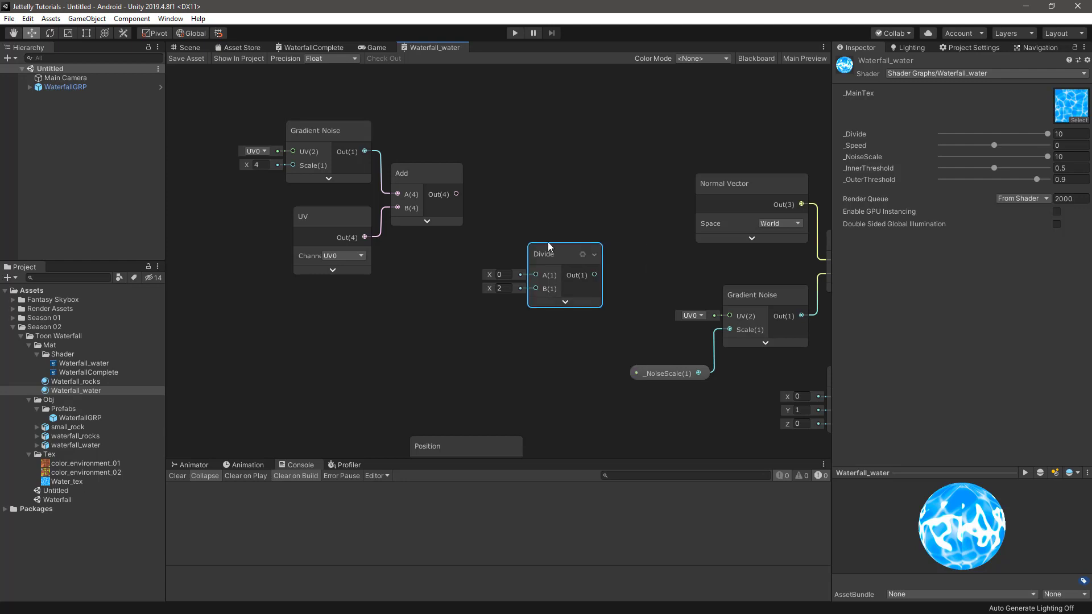
{"action": "left_click_drag", "start_coordinate": [547, 246], "coordinate": [524, 218]}
{"action": "left_click_drag", "start_coordinate": [456, 194], "coordinate": [511, 239]}
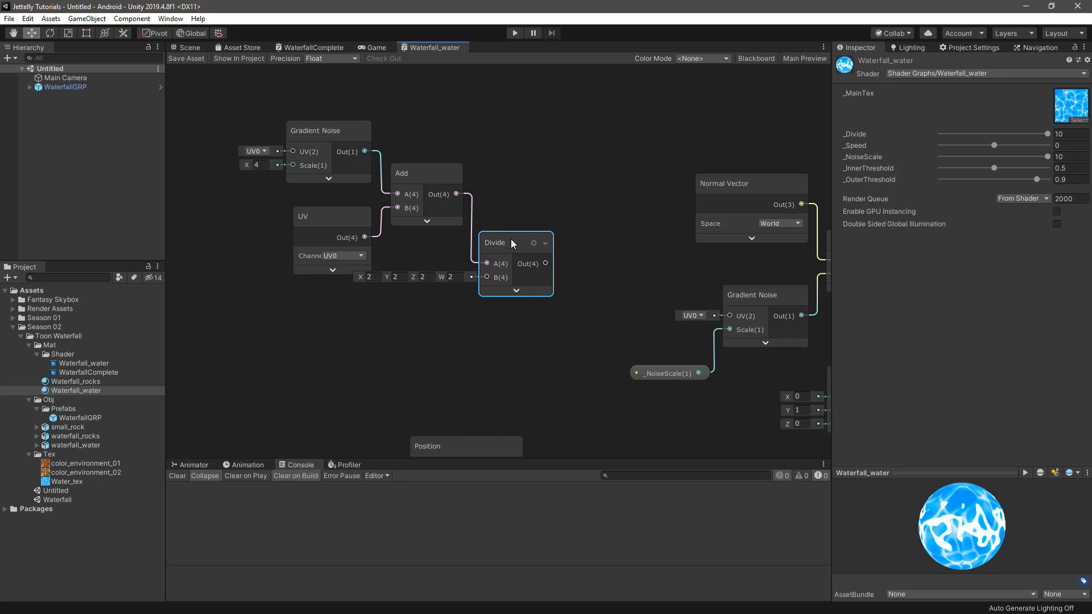
{"action": "left_click", "coordinate": [586, 196]}
Place the _Divide property from the Blackboard and connect it to Divide's B input
{"action": "left_click", "coordinate": [757, 58]}
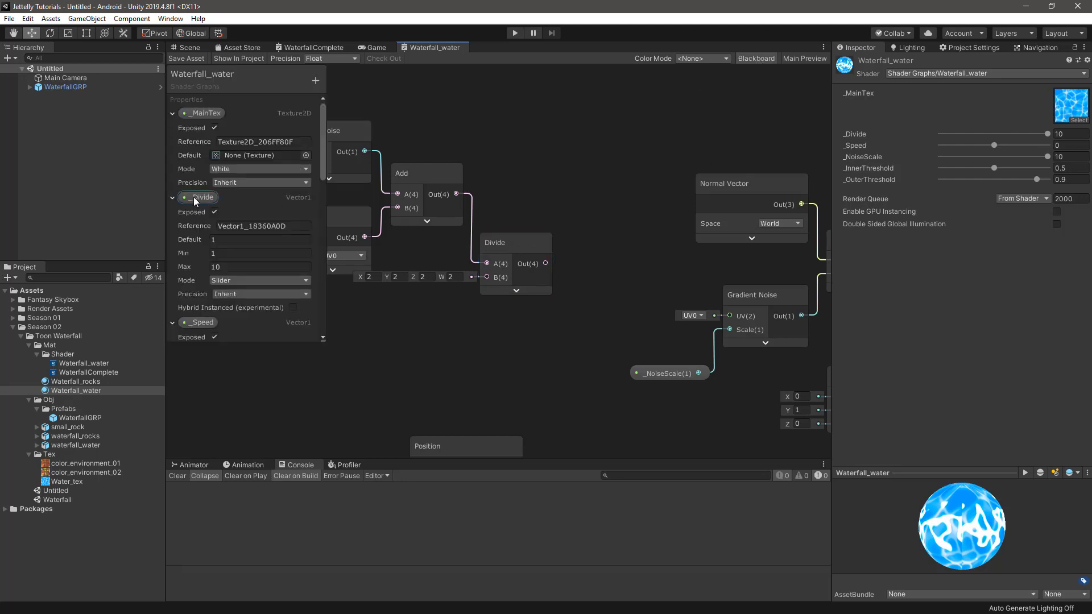
{"action": "left_click_drag", "start_coordinate": [193, 197], "coordinate": [443, 327]}
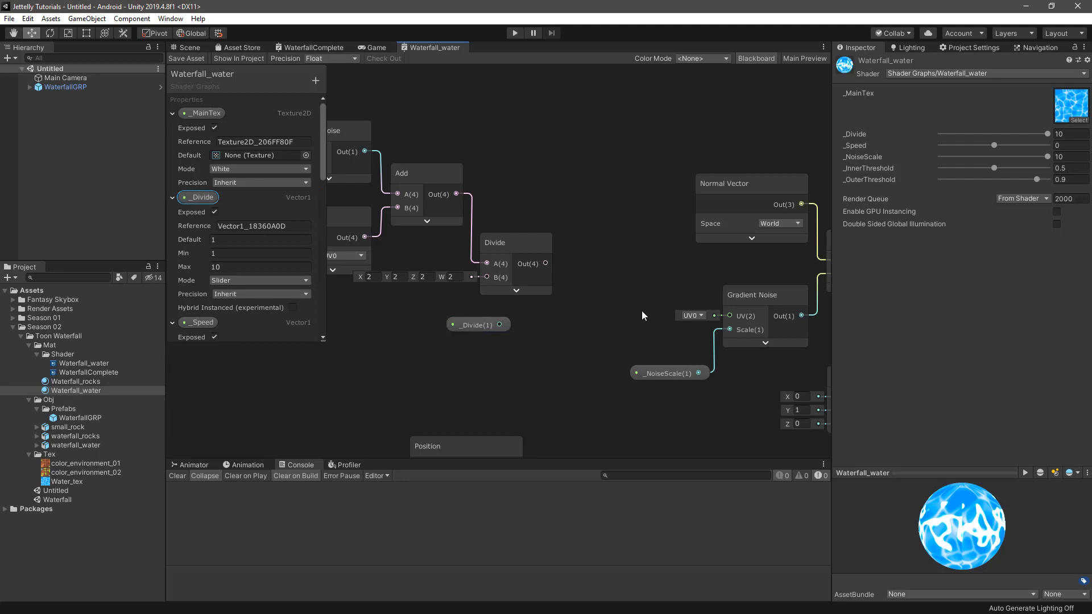
{"action": "left_click", "coordinate": [762, 58]}
{"action": "middle_click_drag", "start_coordinate": [546, 295], "coordinate": [602, 285]}
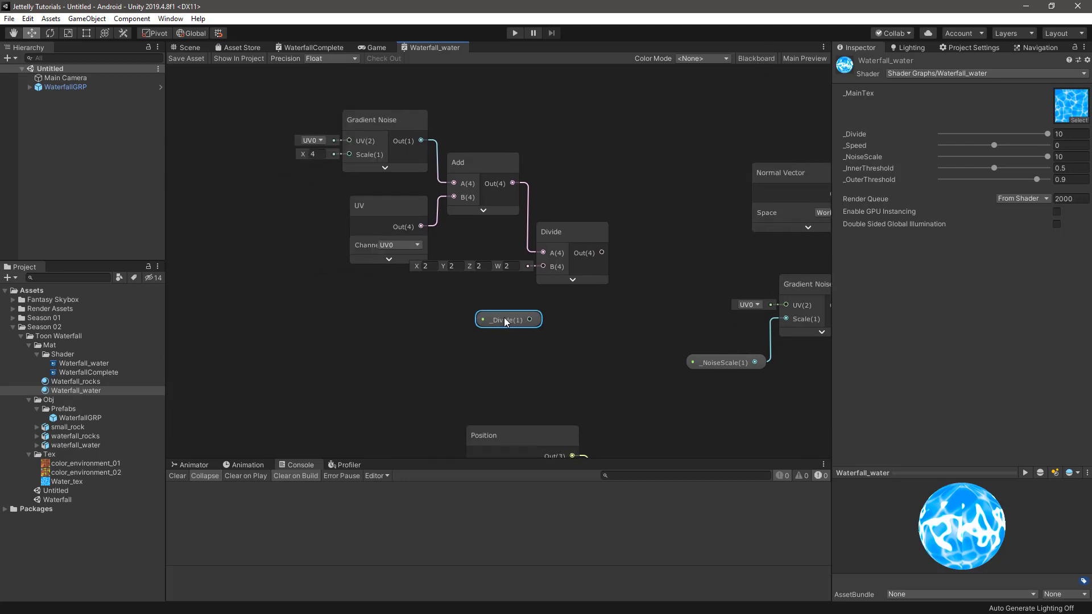
{"action": "mouse_move", "coordinate": [504, 317]}
{"action": "left_mouse_down"}
{"action": "mouse_move", "coordinate": [487, 319]}
{"action": "mouse_move", "coordinate": [544, 267]}
{"action": "mouse_move", "coordinate": [555, 217]}
{"action": "left_mouse_up"}
{"action": "left_click_drag", "start_coordinate": [492, 320], "coordinate": [494, 290]}
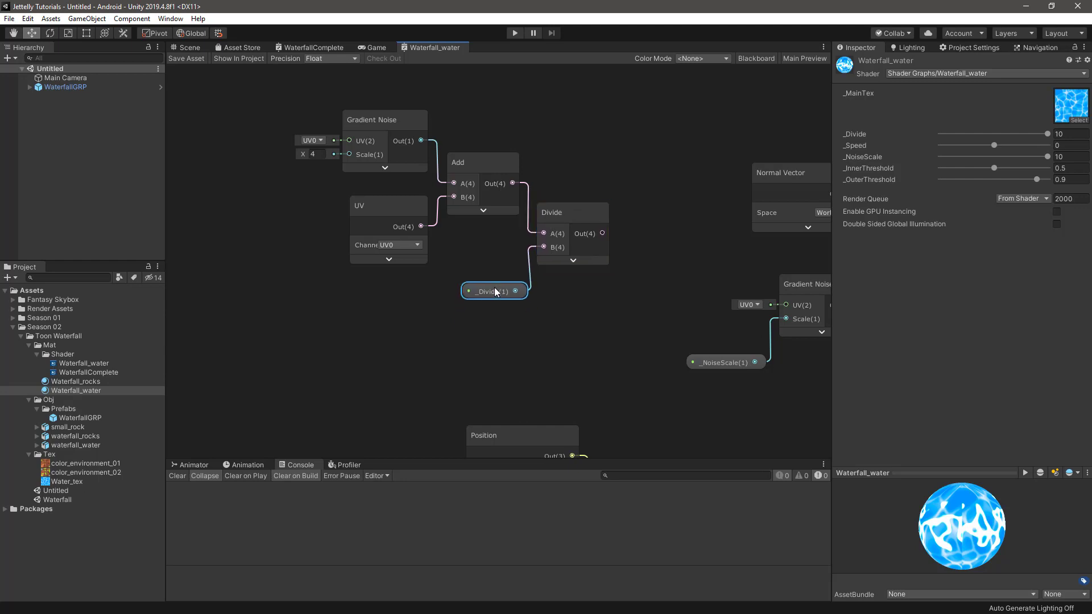
{"action": "middle_click_drag", "start_coordinate": [569, 300], "coordinate": [488, 291]}
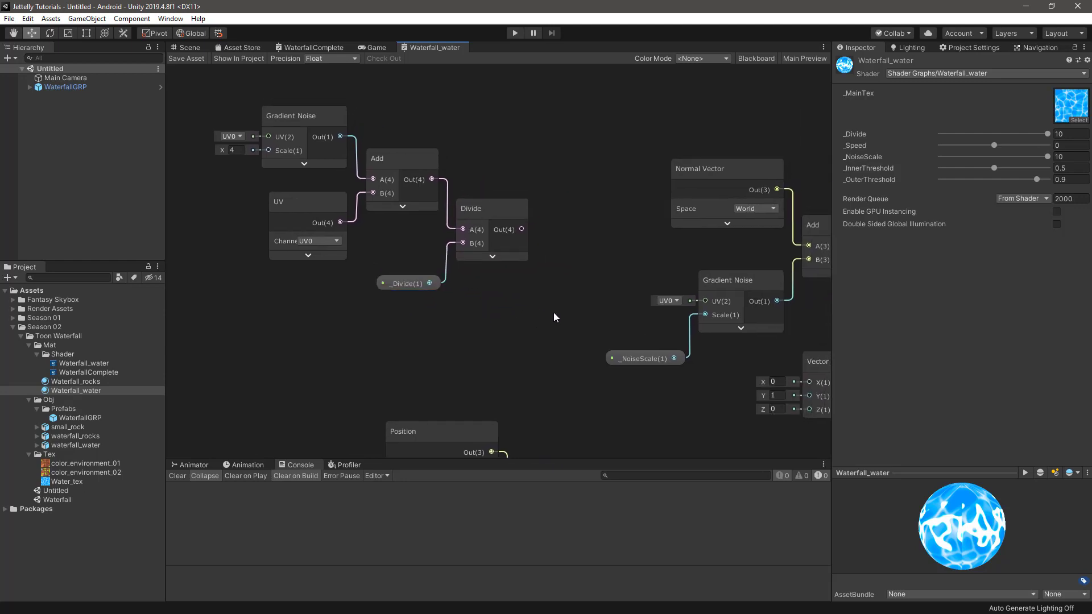
Add a Tiling And Offset node with the Divide result driving its Offset
{"action": "key", "text": "space"}
{"action": "type", "text": "til"}
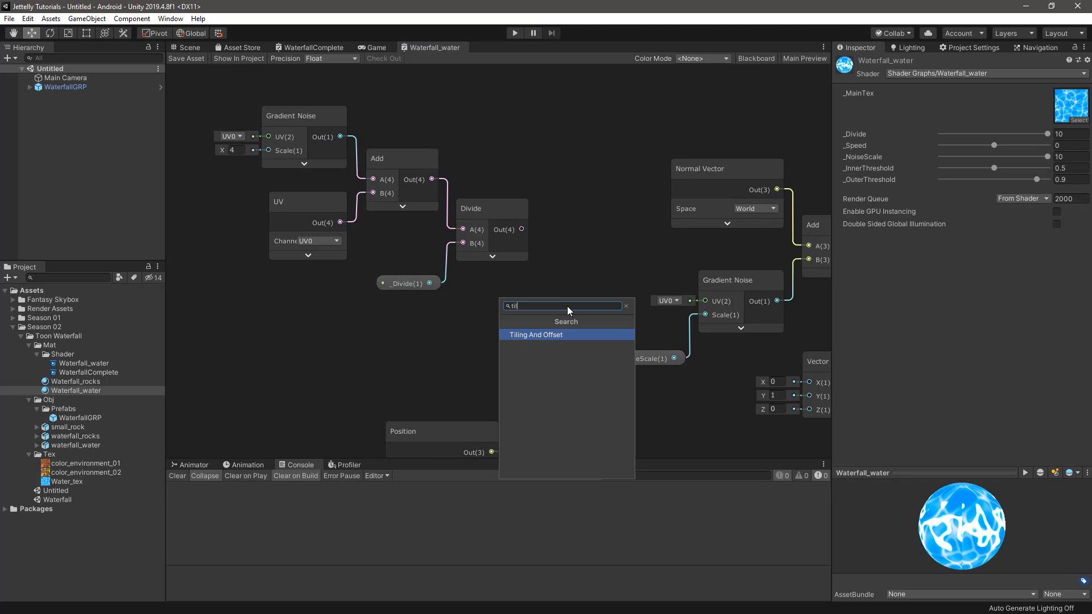
{"action": "key", "text": "Return"}
{"action": "mouse_move", "coordinate": [600, 330]}
{"action": "left_mouse_down"}
{"action": "mouse_move", "coordinate": [574, 180]}
{"action": "mouse_move", "coordinate": [609, 141]}
{"action": "left_mouse_up"}
{"action": "left_click", "coordinate": [603, 249]}
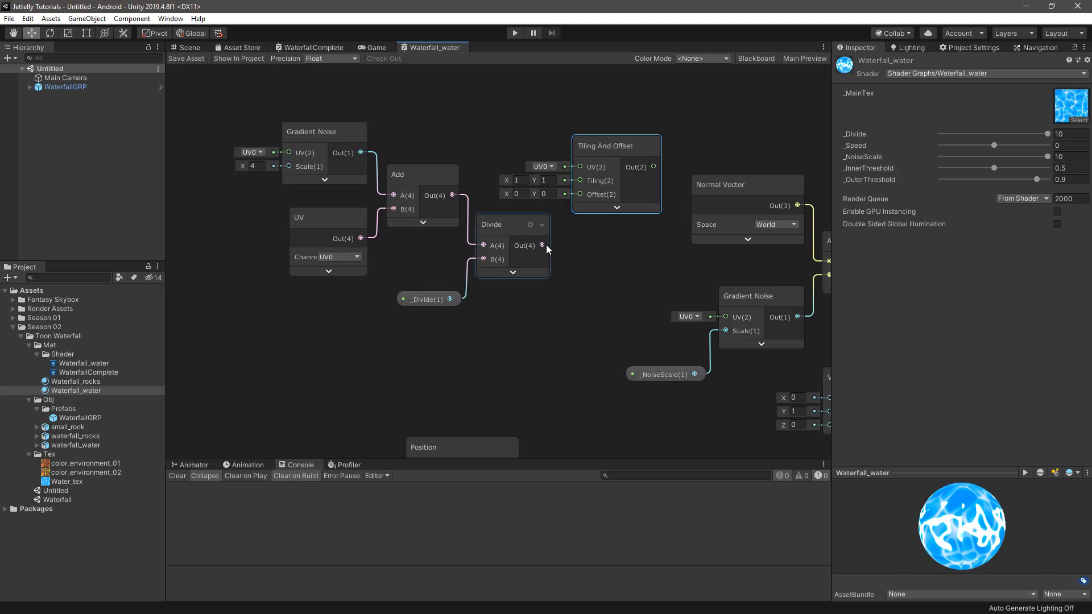
{"action": "left_click_drag", "start_coordinate": [544, 245], "coordinate": [578, 203]}
{"action": "left_click_drag", "start_coordinate": [609, 148], "coordinate": [603, 135]}
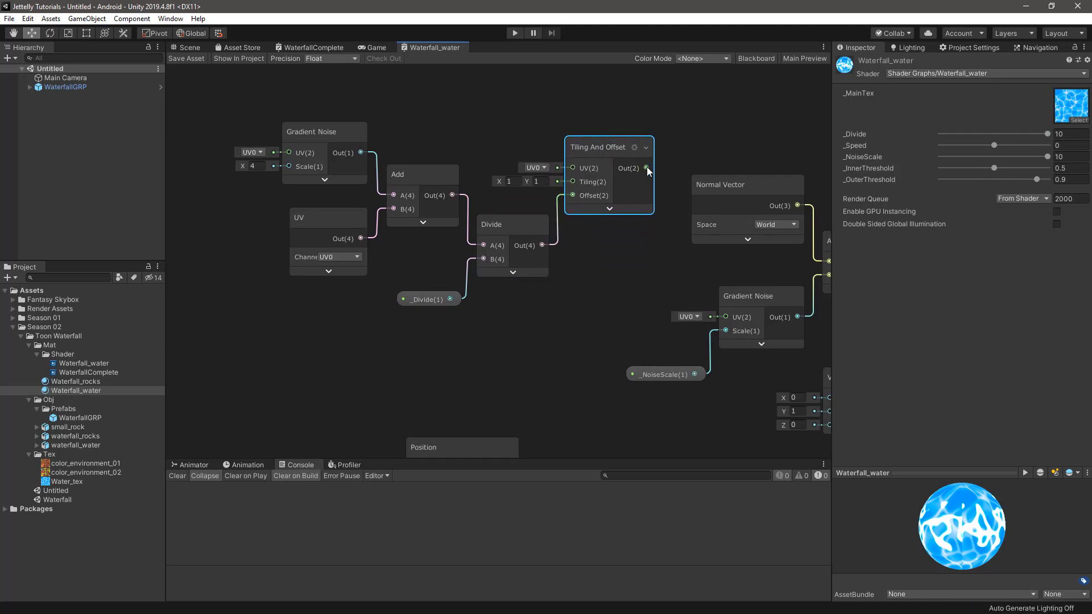
Connect Tiling And Offset to the Gradient Noise UV, rearrange the noise nodes, and view the Scene
{"action": "mouse_move", "coordinate": [648, 167]}
{"action": "left_mouse_down"}
{"action": "mouse_move", "coordinate": [672, 296]}
{"action": "mouse_move", "coordinate": [721, 316]}
{"action": "left_mouse_up"}
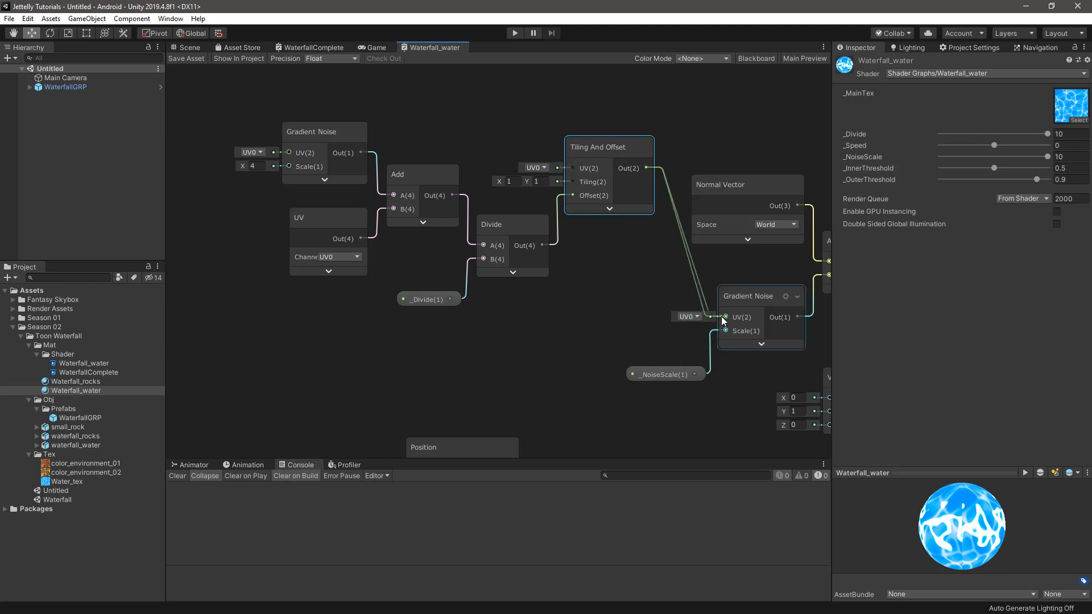
{"action": "left_click_drag", "start_coordinate": [298, 90], "coordinate": [569, 310]}
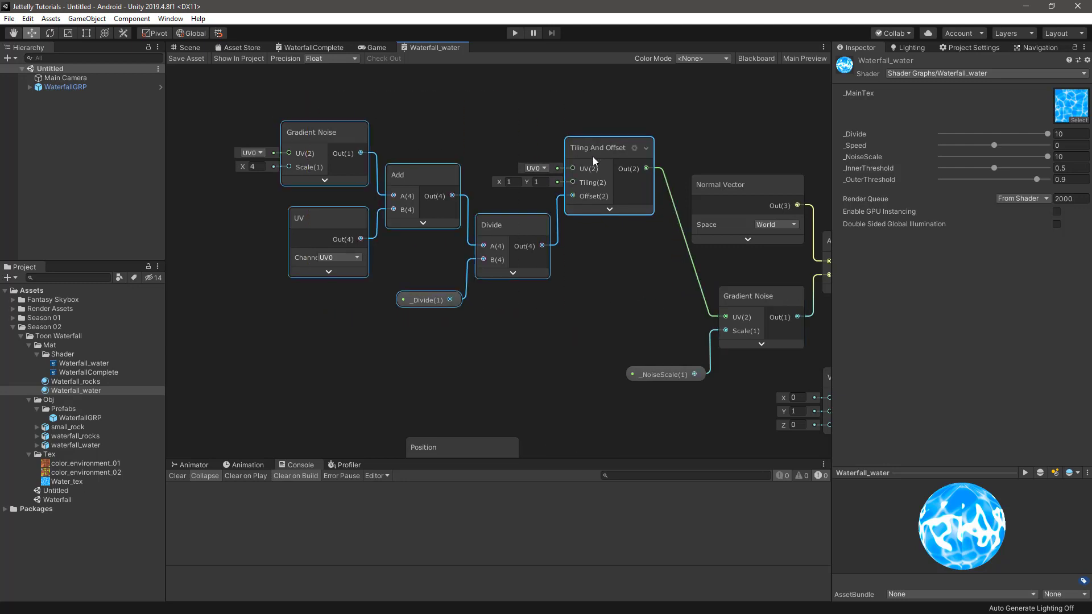
{"action": "left_click_drag", "start_coordinate": [592, 147], "coordinate": [622, 257]}
{"action": "scroll", "coordinate": [605, 210], "scroll_direction": "down", "scroll_amount": 3}
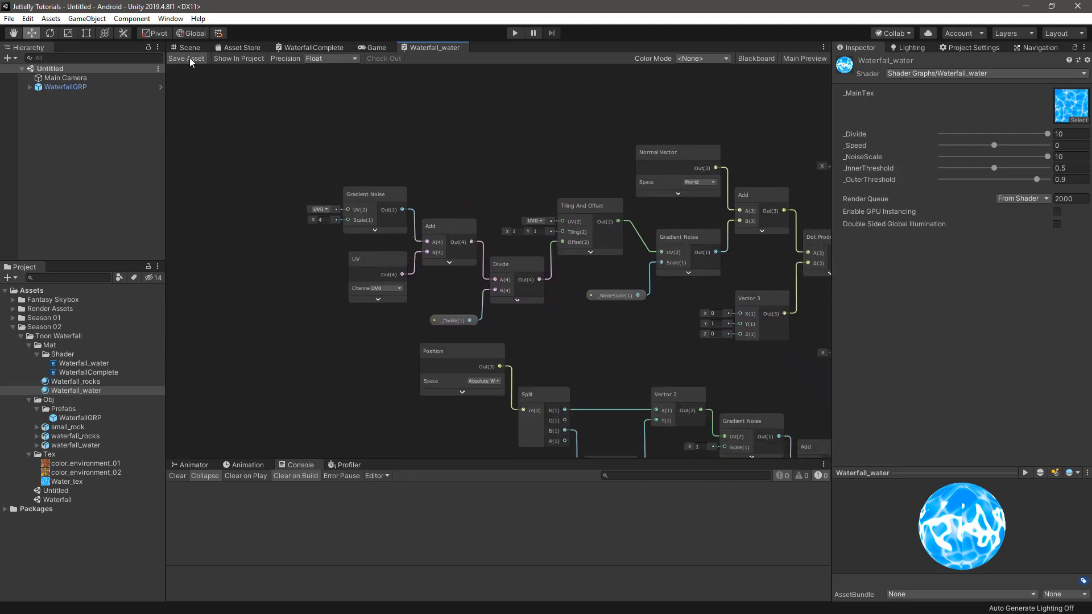
{"action": "left_click", "coordinate": [189, 47]}
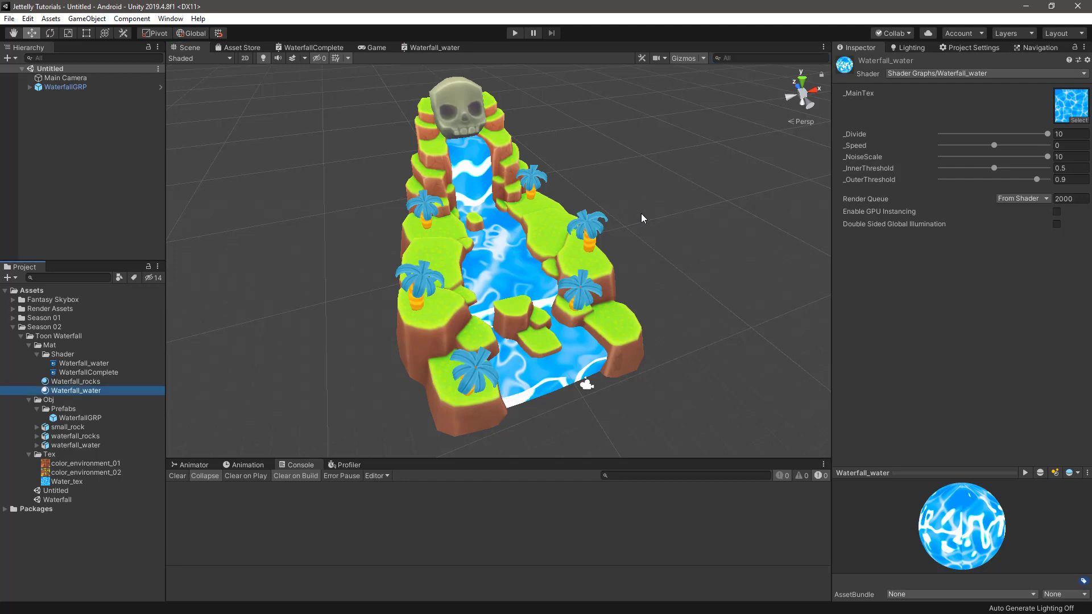
Preview a lower _Divide value on the water material, then return to the zoomed-out Waterfall_water graph
{"action": "mouse_move", "coordinate": [1048, 134]}
{"action": "left_mouse_down"}
{"action": "mouse_move", "coordinate": [972, 156]}
{"action": "mouse_move", "coordinate": [1048, 153]}
{"action": "left_mouse_up"}
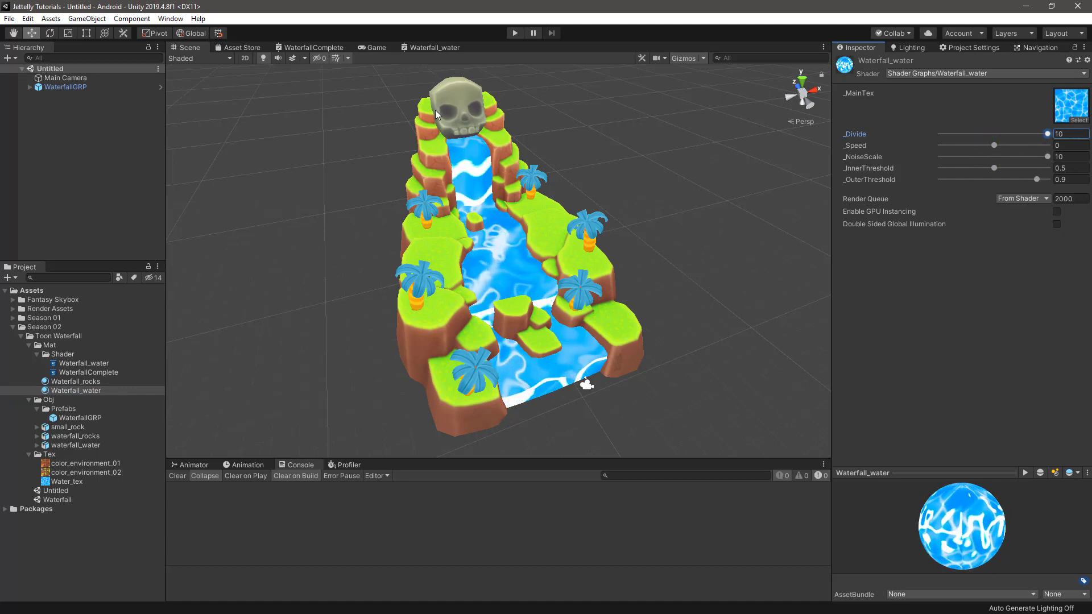
{"action": "left_click", "coordinate": [432, 49]}
{"action": "scroll", "coordinate": [565, 312], "scroll_direction": "down", "scroll_amount": 3}
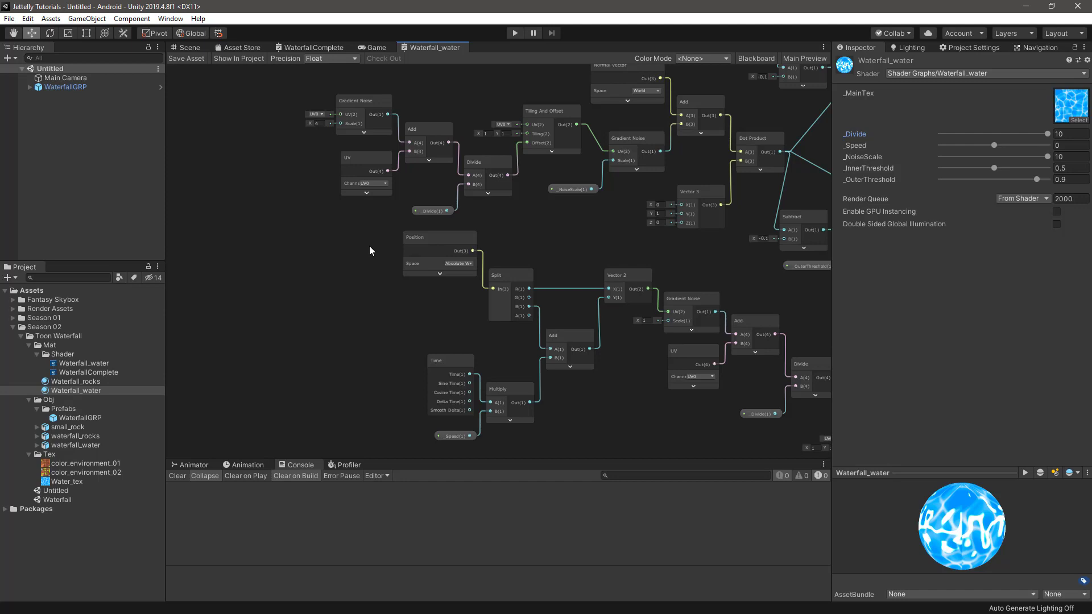
Duplicate the Position, Time, Split, Multiply, Add and Vector 2 node chain and move the copy up
{"action": "left_click_drag", "start_coordinate": [370, 246], "coordinate": [630, 449]}
{"action": "left_click_drag", "start_coordinate": [630, 450], "coordinate": [631, 449]}
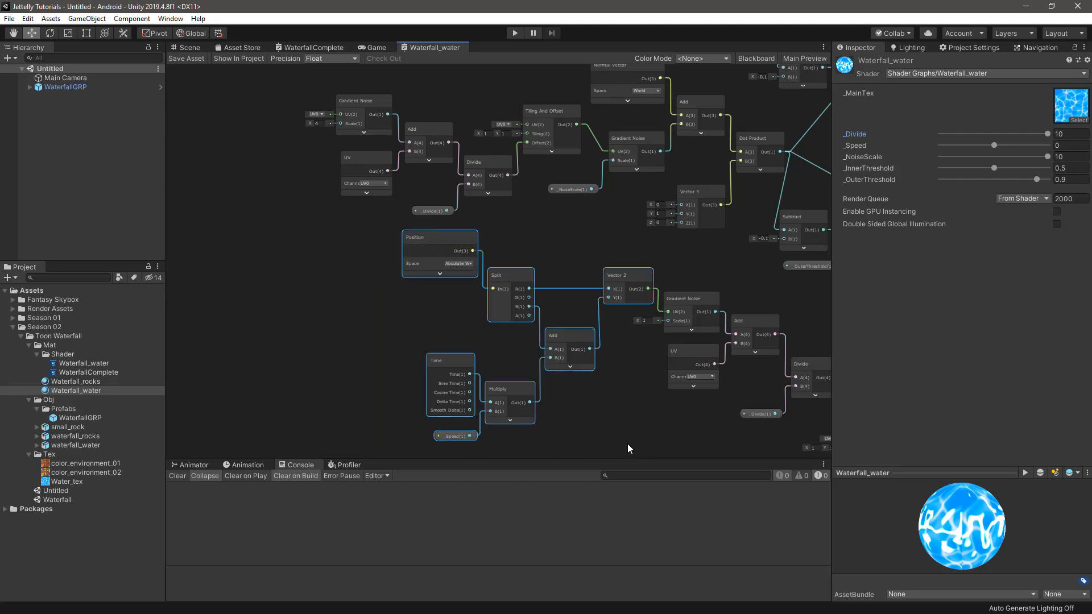
{"action": "key", "text": "ctrl+d"}
{"action": "middle_click_drag", "start_coordinate": [542, 355], "coordinate": [650, 414]}
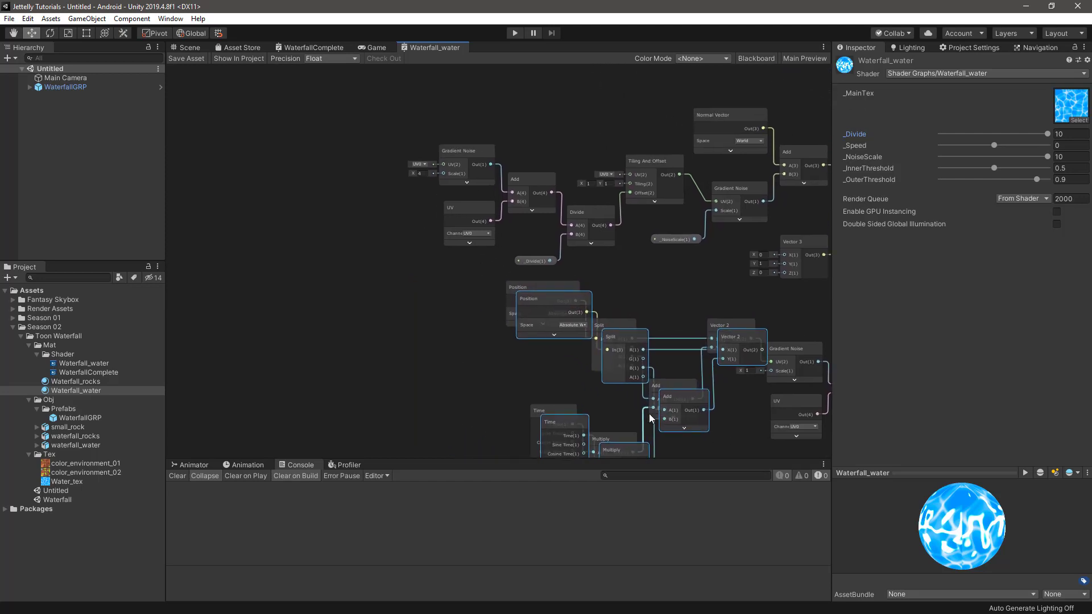
{"action": "left_click_drag", "start_coordinate": [577, 317], "coordinate": [238, 149]}
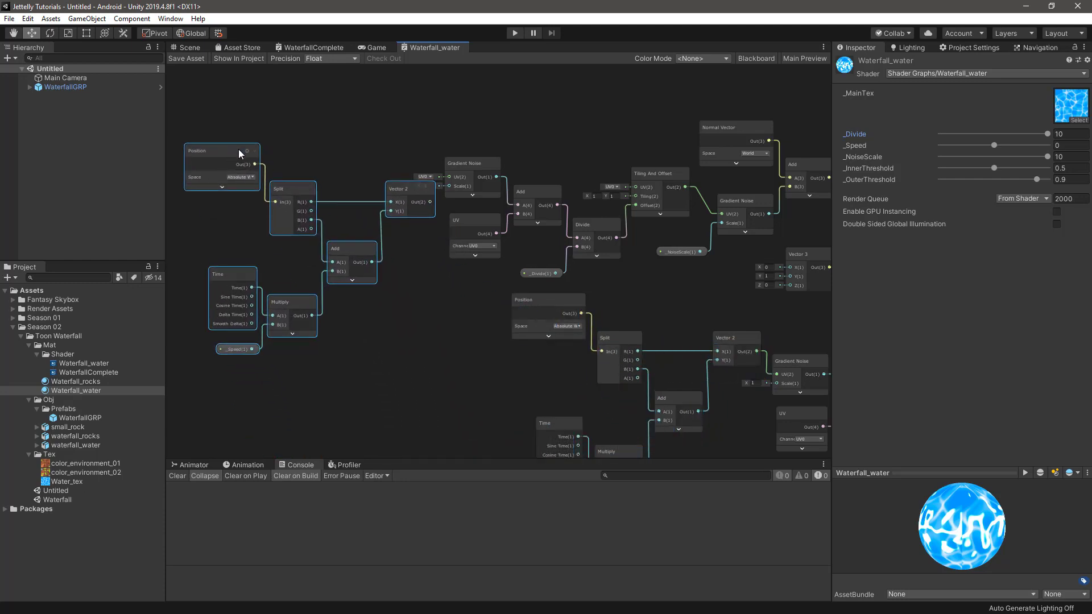
{"action": "scroll", "coordinate": [390, 160], "scroll_direction": "up", "scroll_amount": 2}
{"action": "middle_click_drag", "start_coordinate": [390, 160], "coordinate": [481, 206]}
{"action": "left_click_drag", "start_coordinate": [517, 250], "coordinate": [516, 156]}
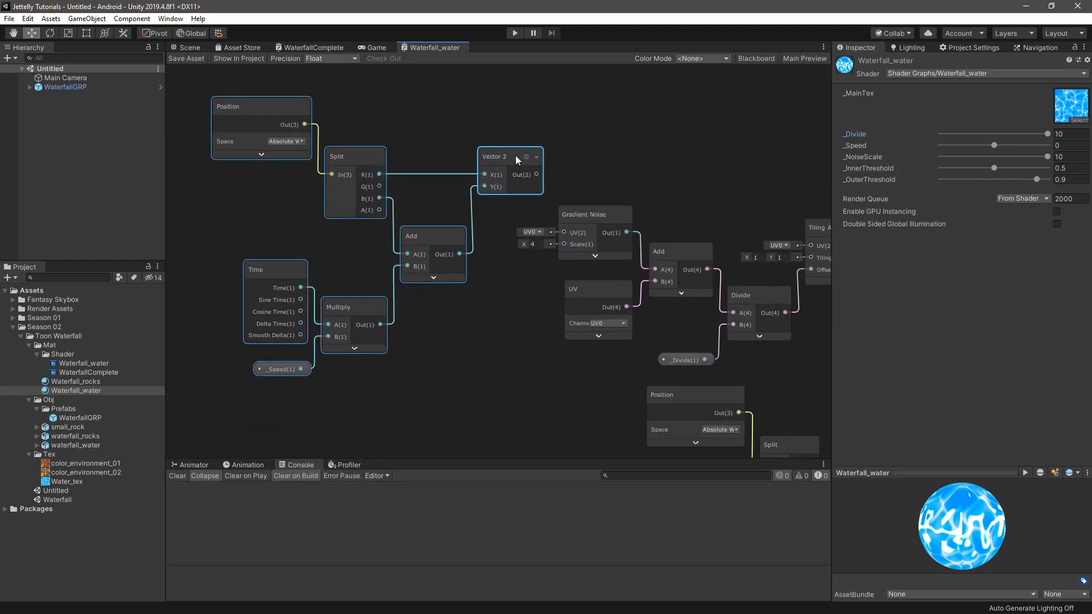
Feed the copied Vector 2 into the first Gradient Noise's UV and return to the Scene
{"action": "left_click_drag", "start_coordinate": [536, 175], "coordinate": [561, 234]}
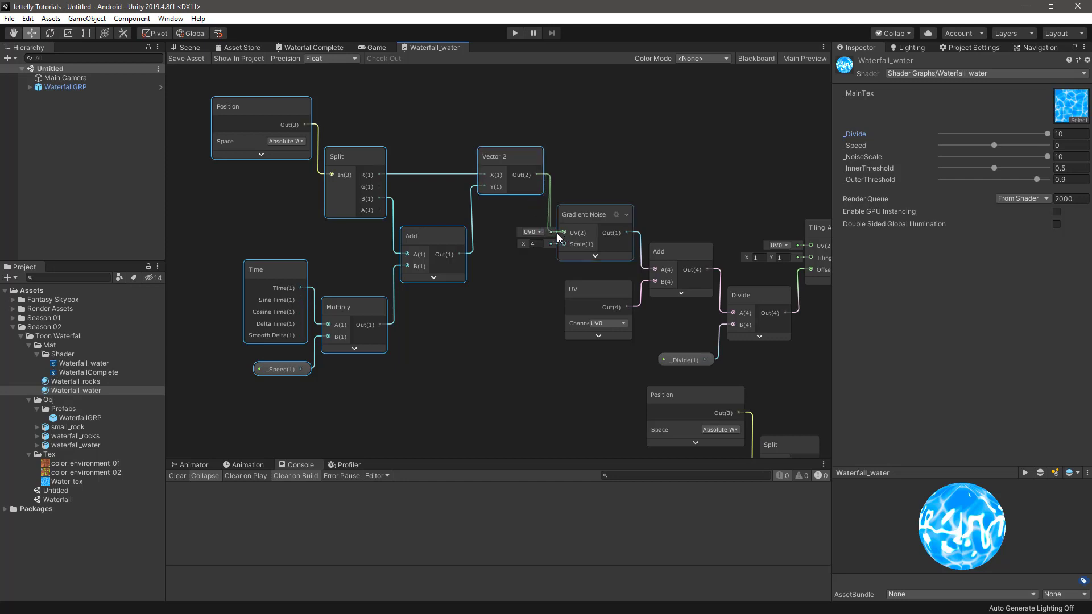
{"action": "scroll", "coordinate": [503, 152], "scroll_direction": "down", "scroll_amount": 3}
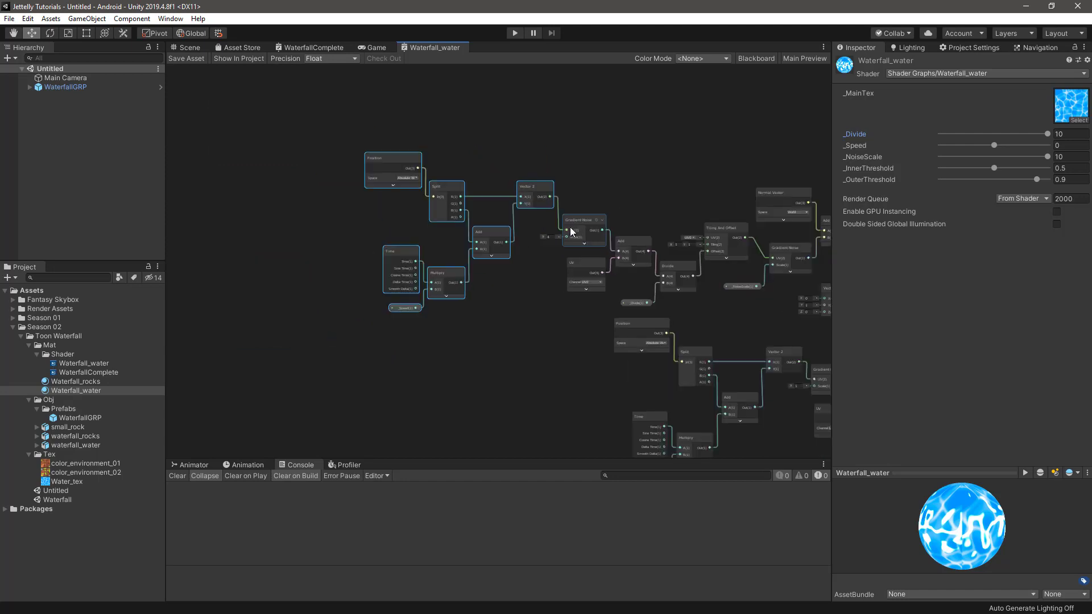
{"action": "scroll", "coordinate": [570, 227], "scroll_direction": "down", "scroll_amount": 3}
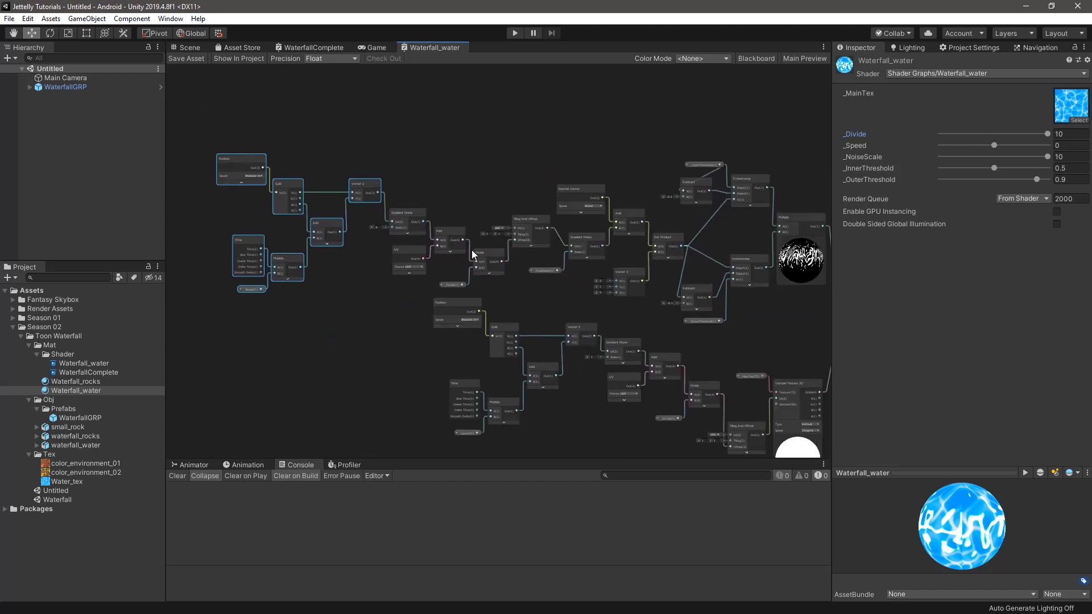
{"action": "left_click", "coordinate": [194, 45]}
Test the _Speed, _NoiseScale and _InnerThreshold sliders while orbiting around the waterfall
{"action": "key", "text": "q"}
{"action": "left_click_drag", "start_coordinate": [725, 262], "coordinate": [705, 257]}
{"action": "key", "text": "w"}
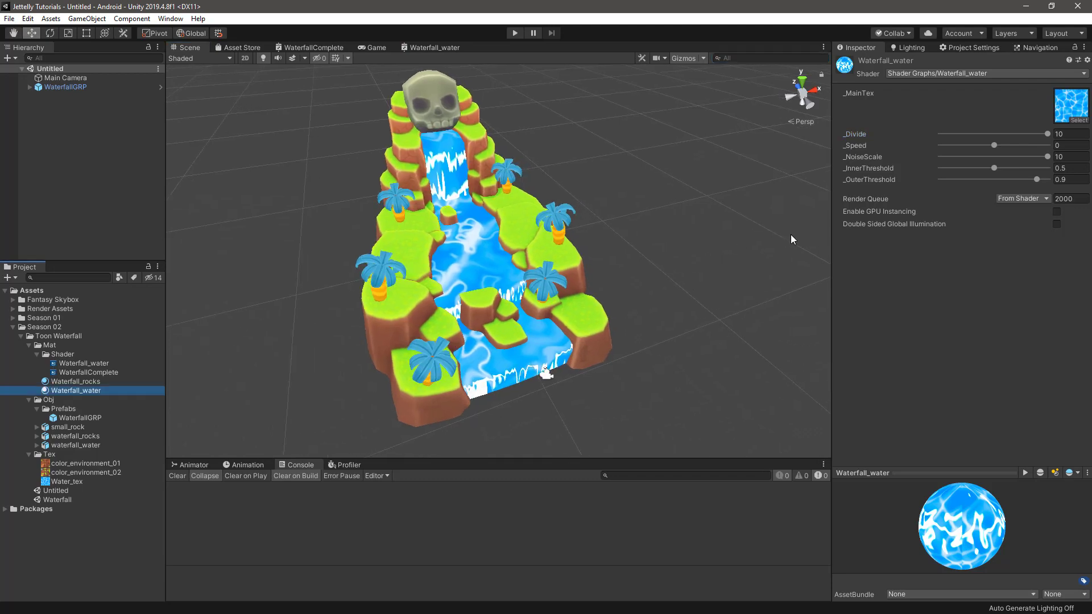
{"action": "mouse_move", "coordinate": [995, 145]}
{"action": "left_mouse_down"}
{"action": "mouse_move", "coordinate": [911, 158]}
{"action": "mouse_move", "coordinate": [1050, 146]}
{"action": "left_mouse_up"}
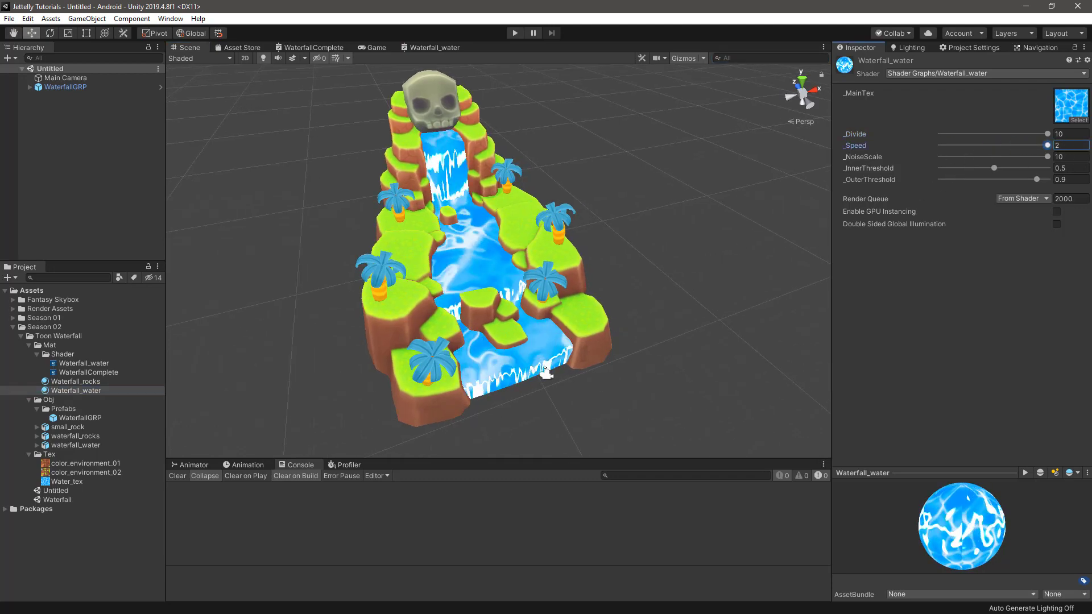
{"action": "mouse_move", "coordinate": [691, 243]}
{"action": "left_mouse_down", "text": "alt"}
{"action": "mouse_move", "coordinate": [524, 309]}
{"action": "mouse_move", "coordinate": [546, 296]}
{"action": "left_mouse_up", "text": "alt"}
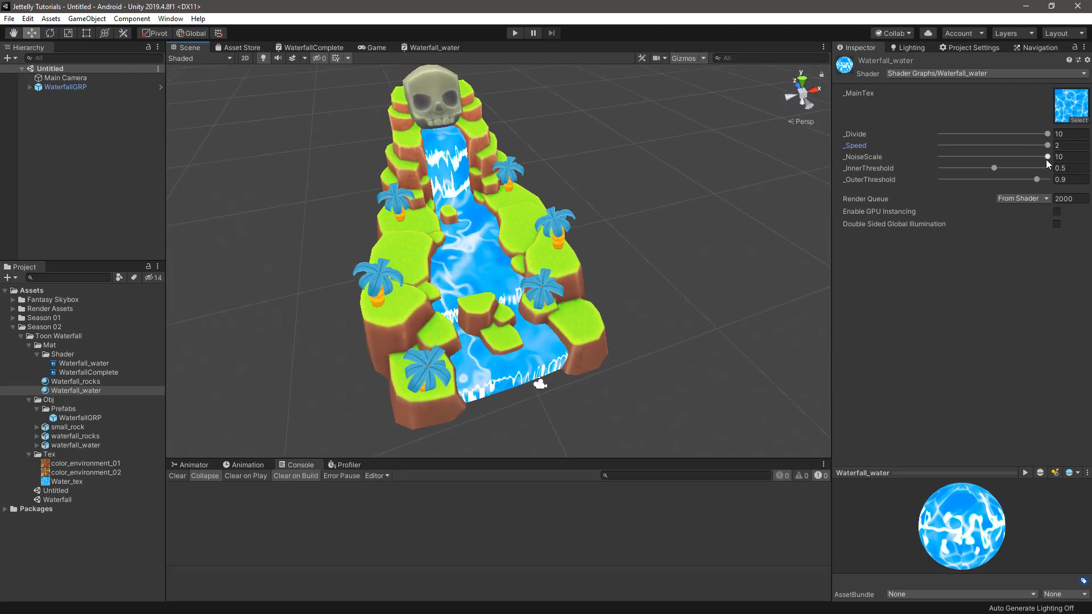
{"action": "mouse_move", "coordinate": [1048, 156]}
{"action": "left_mouse_down"}
{"action": "mouse_move", "coordinate": [1019, 157]}
{"action": "mouse_move", "coordinate": [1053, 169]}
{"action": "mouse_move", "coordinate": [979, 170]}
{"action": "mouse_move", "coordinate": [1044, 190]}
{"action": "left_mouse_up"}
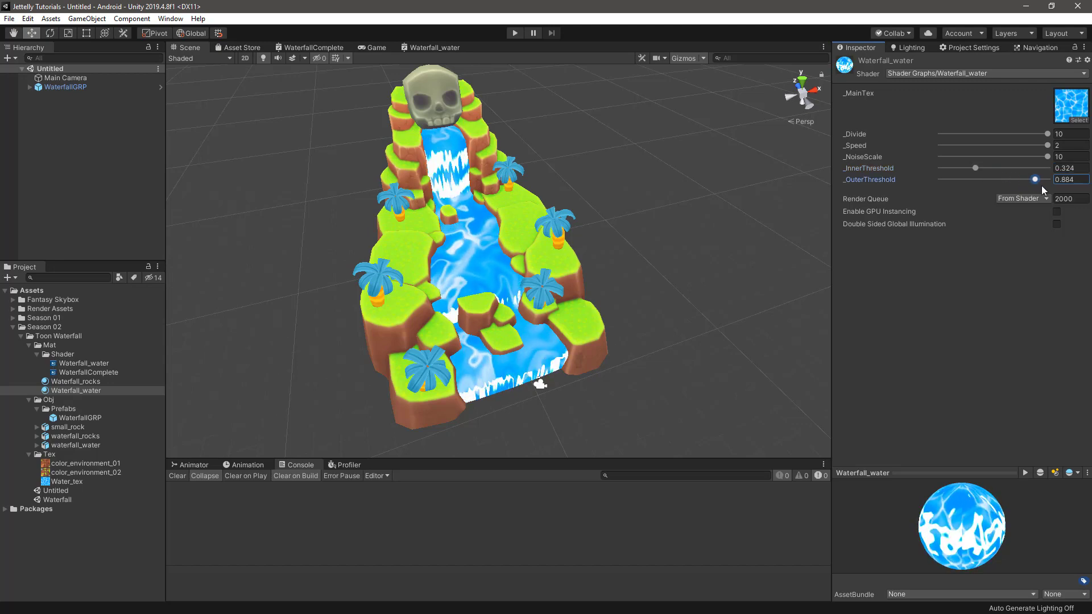
{"action": "left_click_drag", "start_coordinate": [975, 169], "coordinate": [994, 170]}
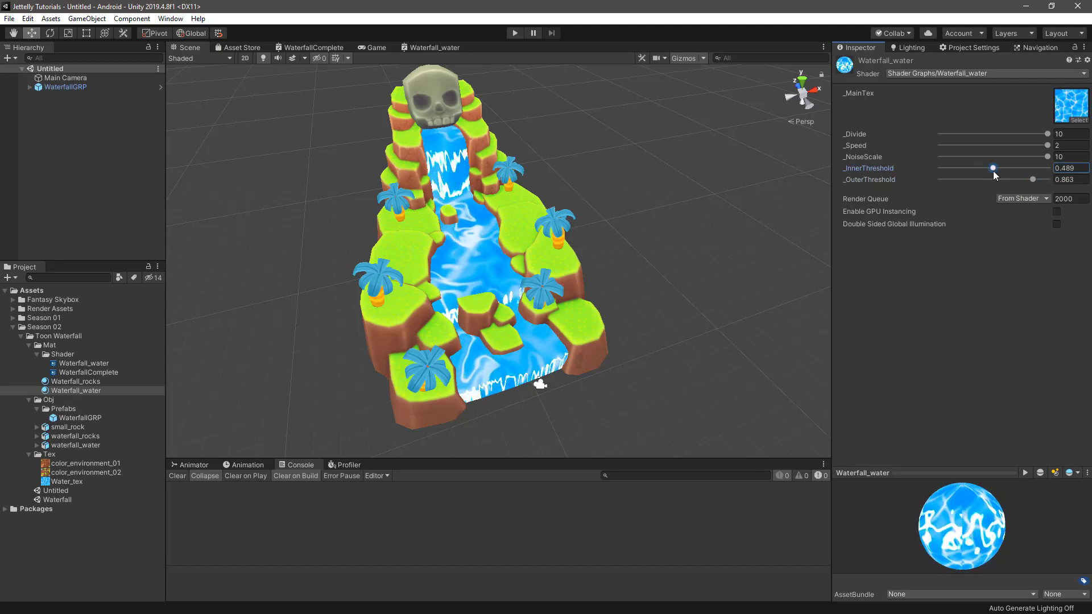
{"action": "left_click_drag", "start_coordinate": [734, 234], "coordinate": [685, 237], "text": "alt"}
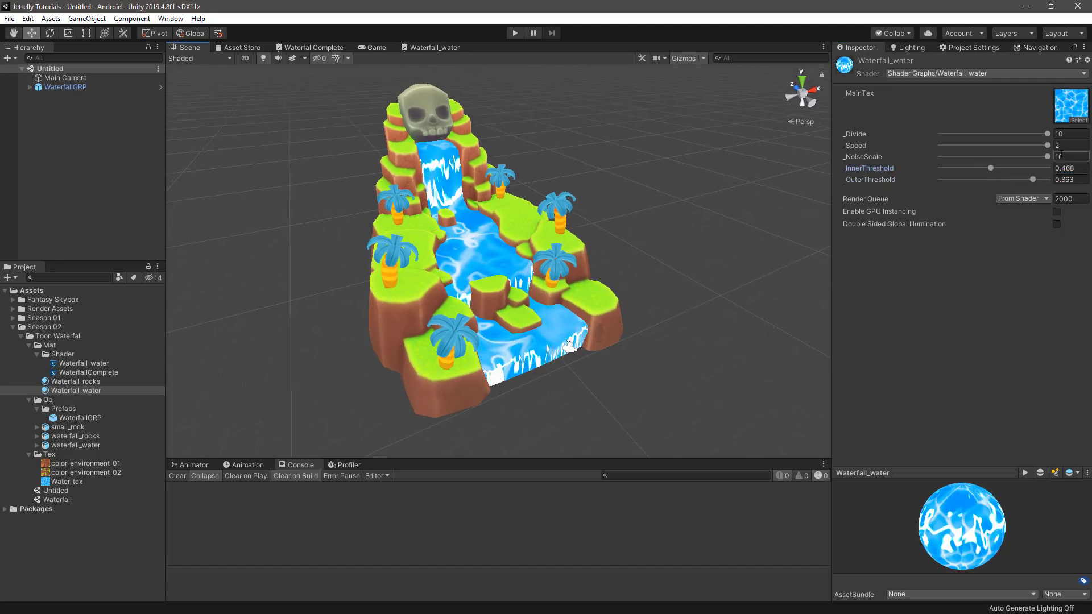
Set _InnerThreshold to 0.5, _OuterThreshold to 0.9 and _Speed to 0
{"action": "left_click", "coordinate": [1081, 168]}
{"action": "type", "text": "0.5"}
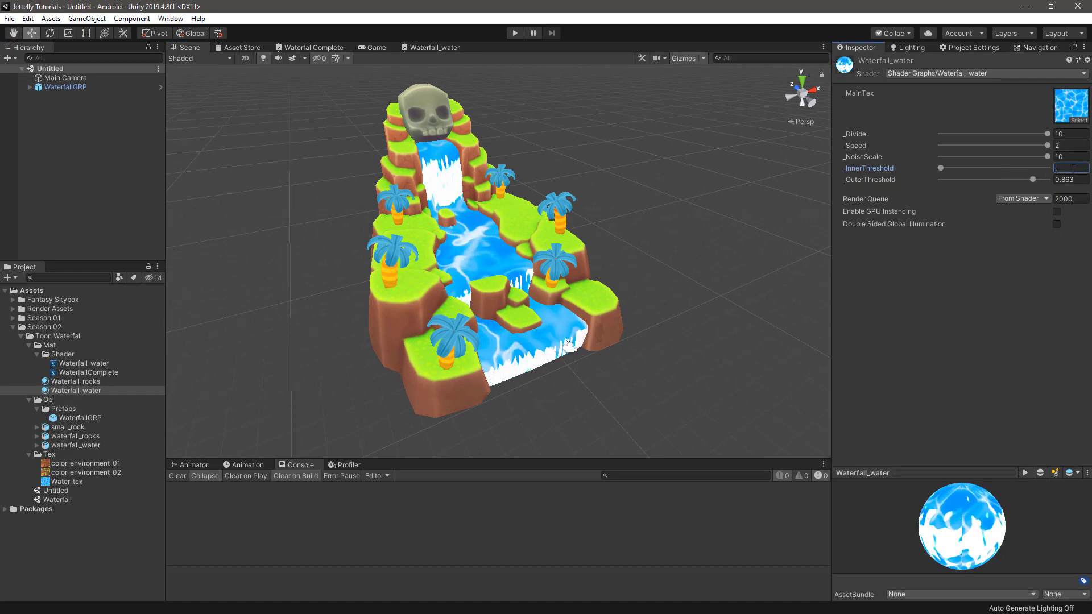
{"action": "left_click", "coordinate": [1080, 180]}
{"action": "type", "text": "0.9"}
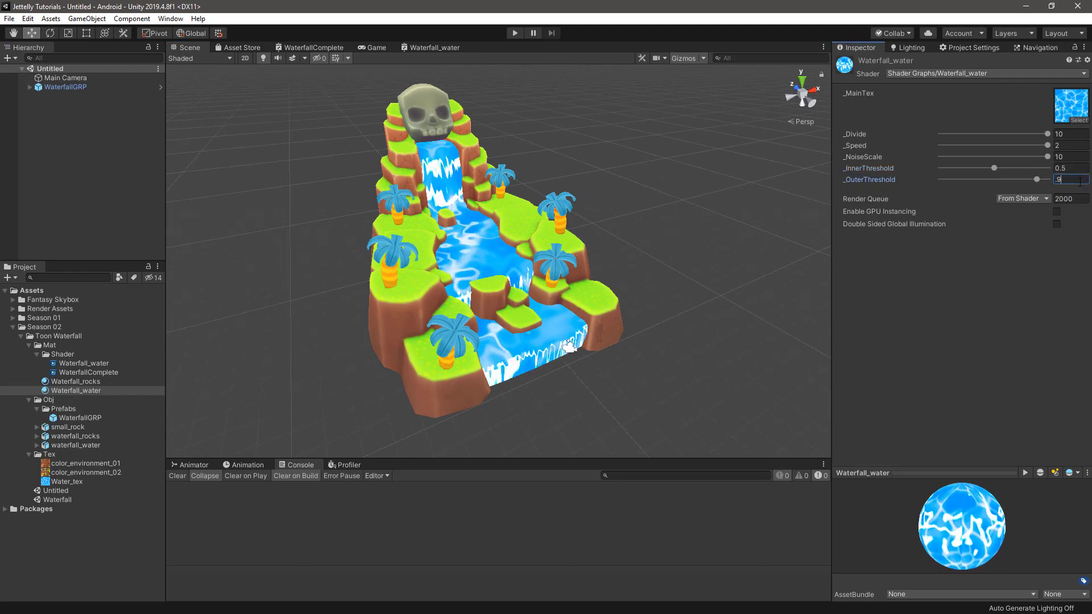
{"action": "left_click_drag", "start_coordinate": [574, 210], "coordinate": [439, 248], "text": "alt"}
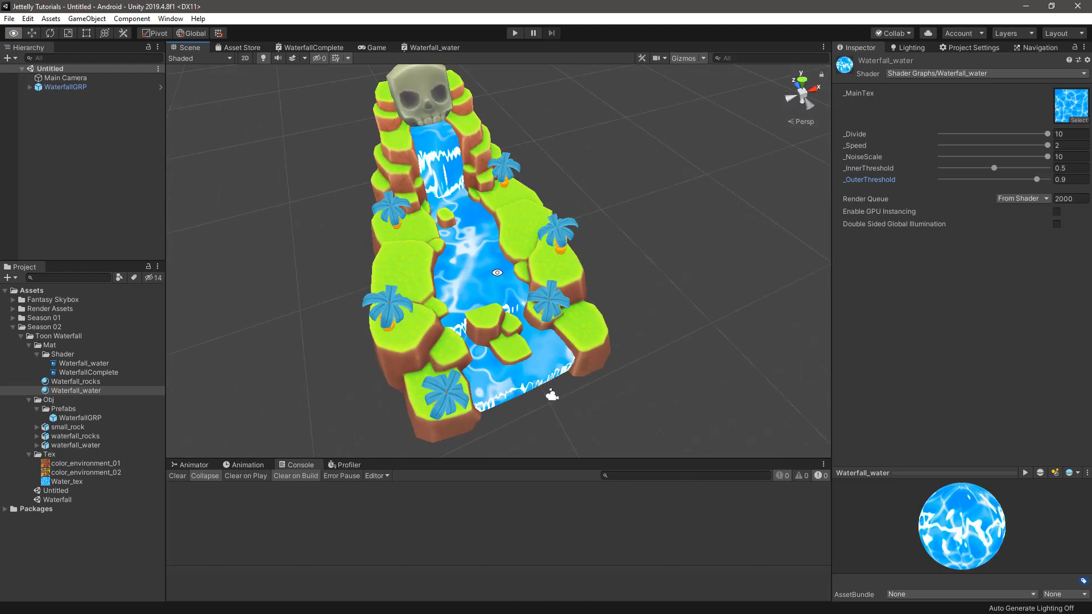
{"action": "left_click_drag", "start_coordinate": [439, 249], "coordinate": [489, 245], "text": "alt"}
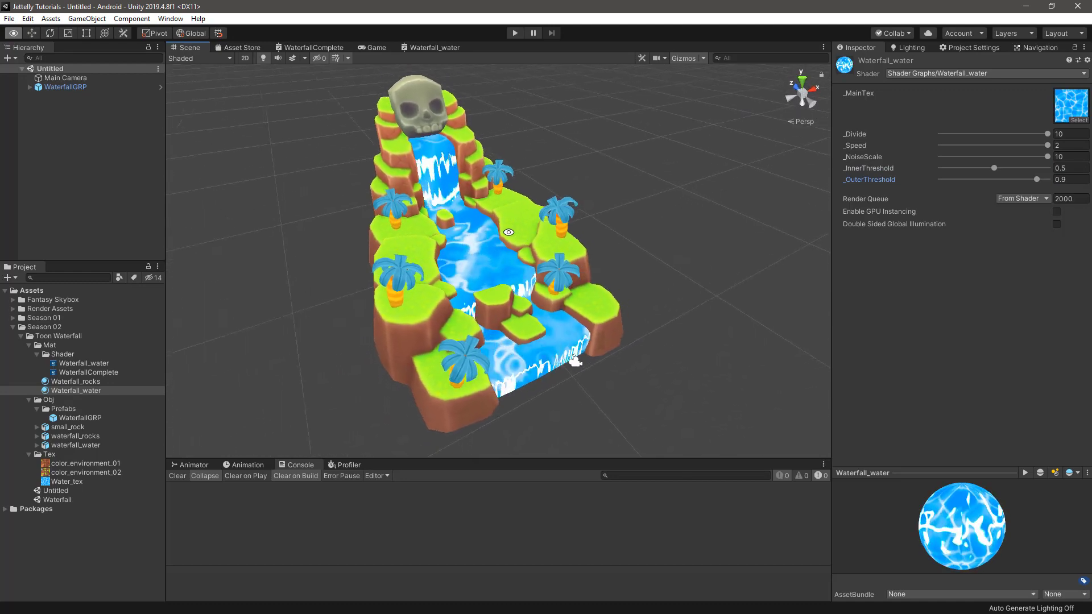
{"action": "left_click", "coordinate": [1070, 145]}
{"action": "type", "text": "0"}
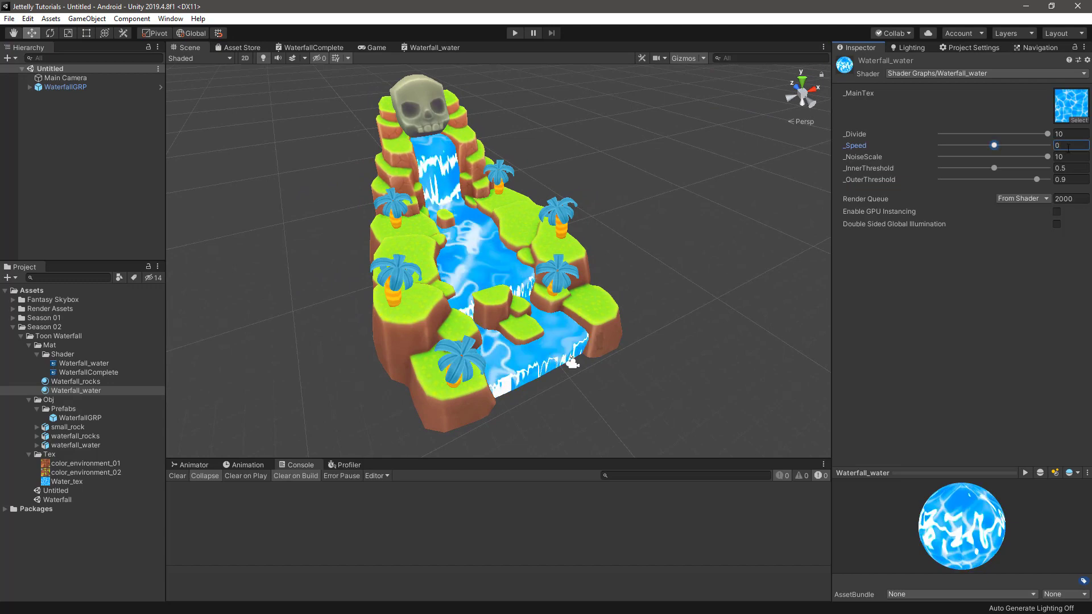
Check that Depth Texture is enabled on the LightweightRenderPipelineAsset under Render Assets
{"action": "left_click", "coordinate": [13, 309]}
{"action": "left_click", "coordinate": [51, 327]}
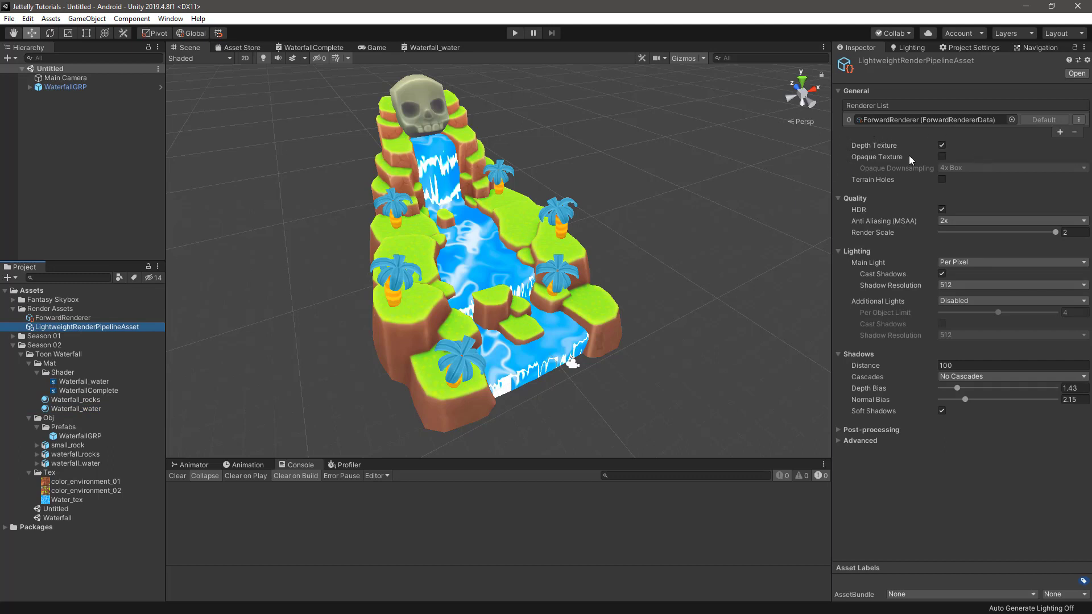
{"action": "left_click", "coordinate": [971, 147]}
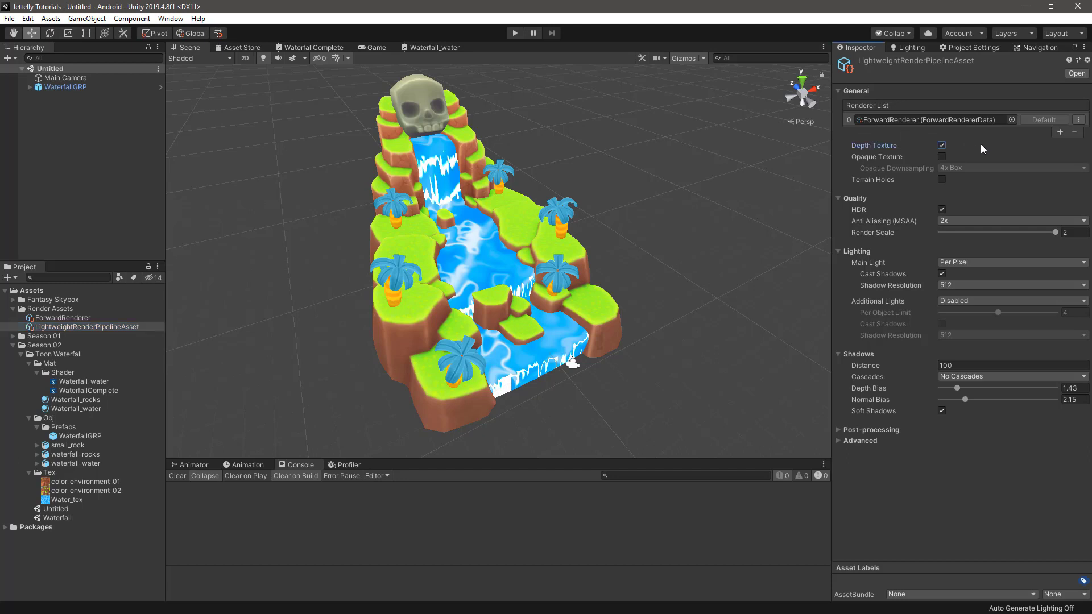
Set the Unlit Master node's surface type to Transparent in the Waterfall_water graph
{"action": "left_click", "coordinate": [449, 46]}
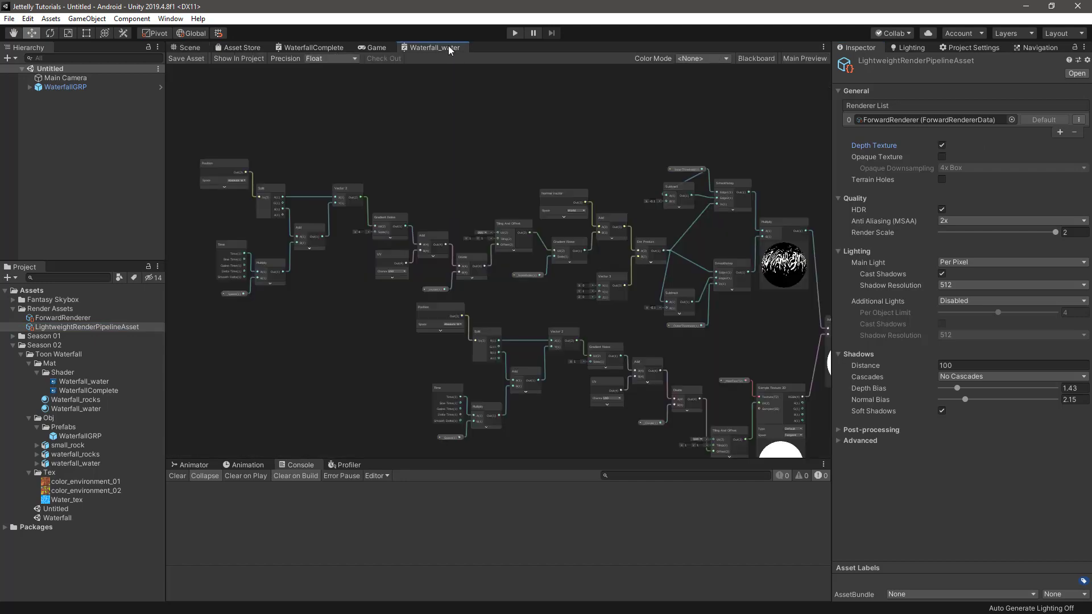
{"action": "middle_click_drag", "start_coordinate": [712, 288], "coordinate": [459, 210]}
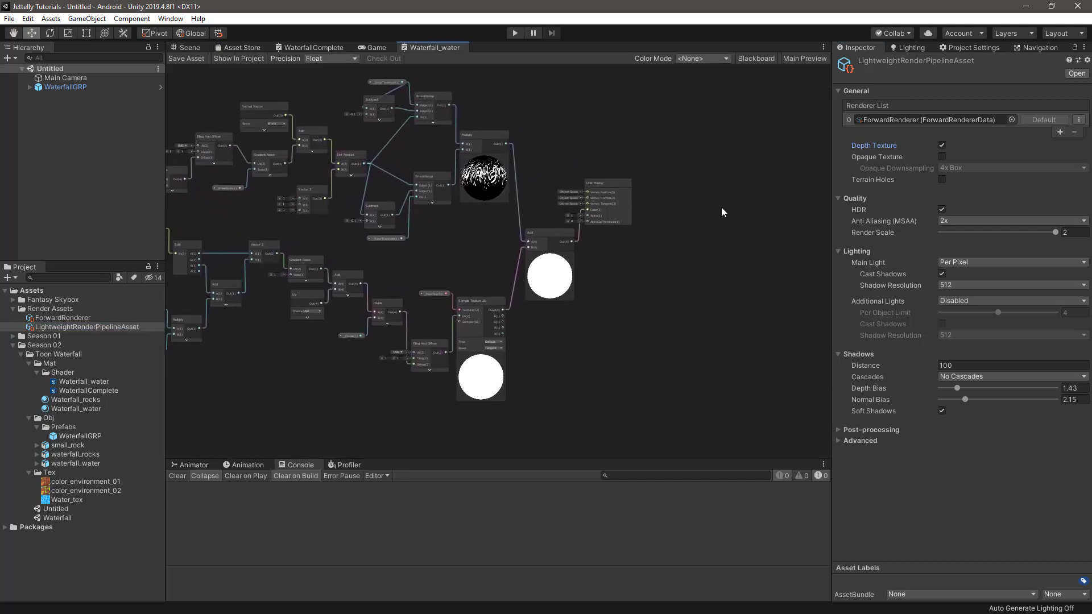
{"action": "scroll", "coordinate": [722, 208], "scroll_direction": "up", "scroll_amount": 5}
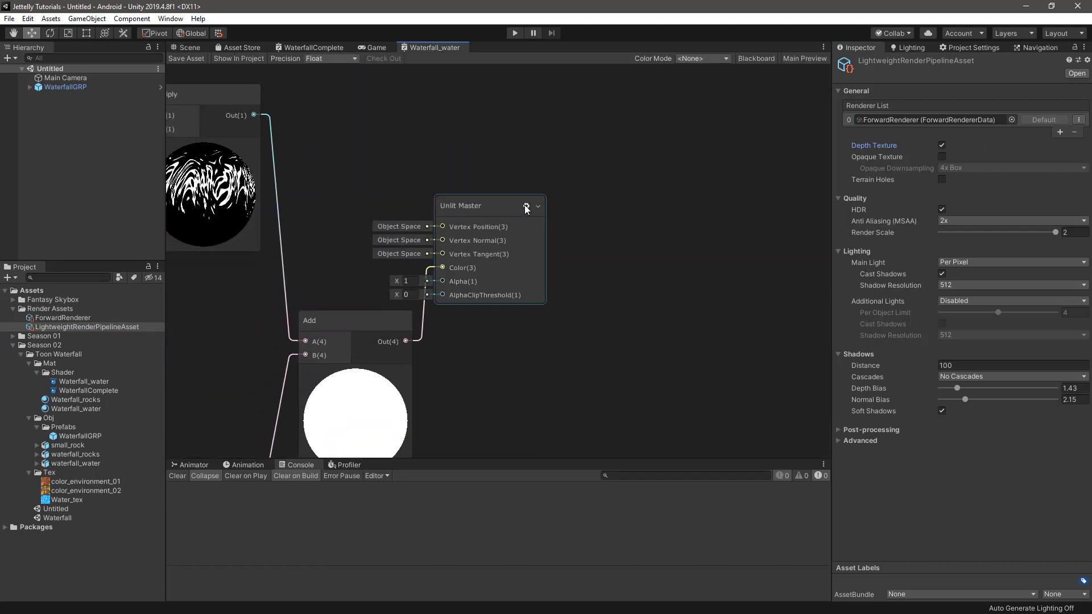
{"action": "left_click", "coordinate": [525, 206]}
{"action": "left_click", "coordinate": [688, 240]}
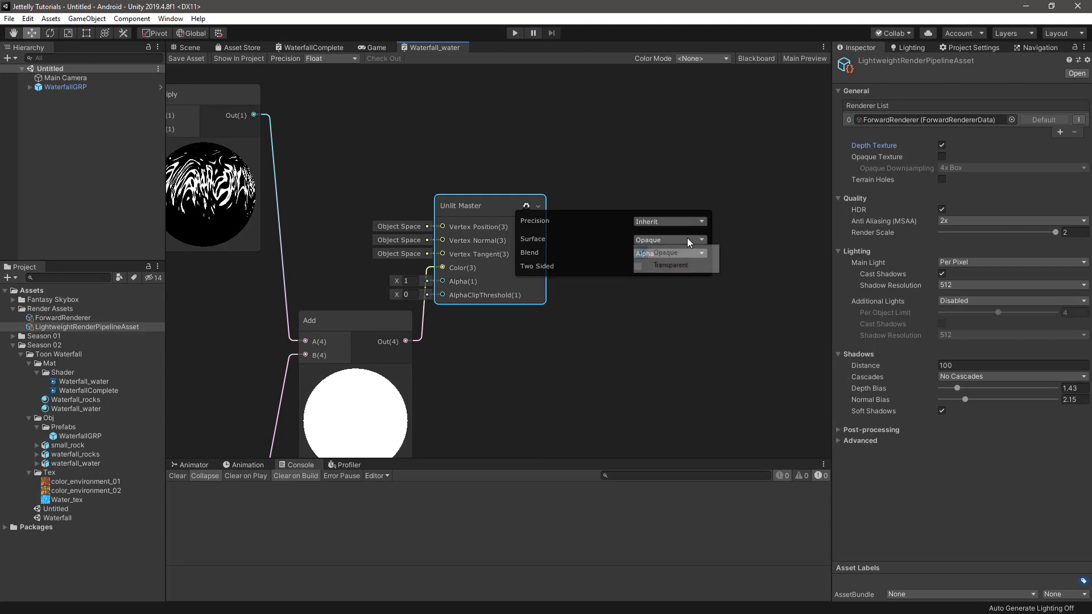
{"action": "left_click", "coordinate": [692, 265]}
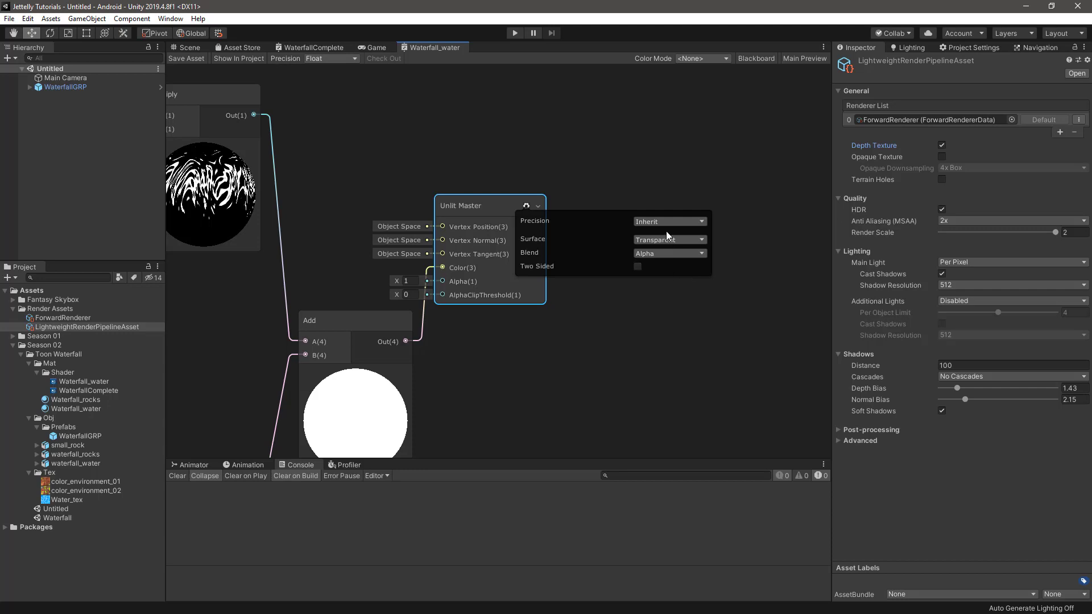
{"action": "left_click", "coordinate": [525, 205]}
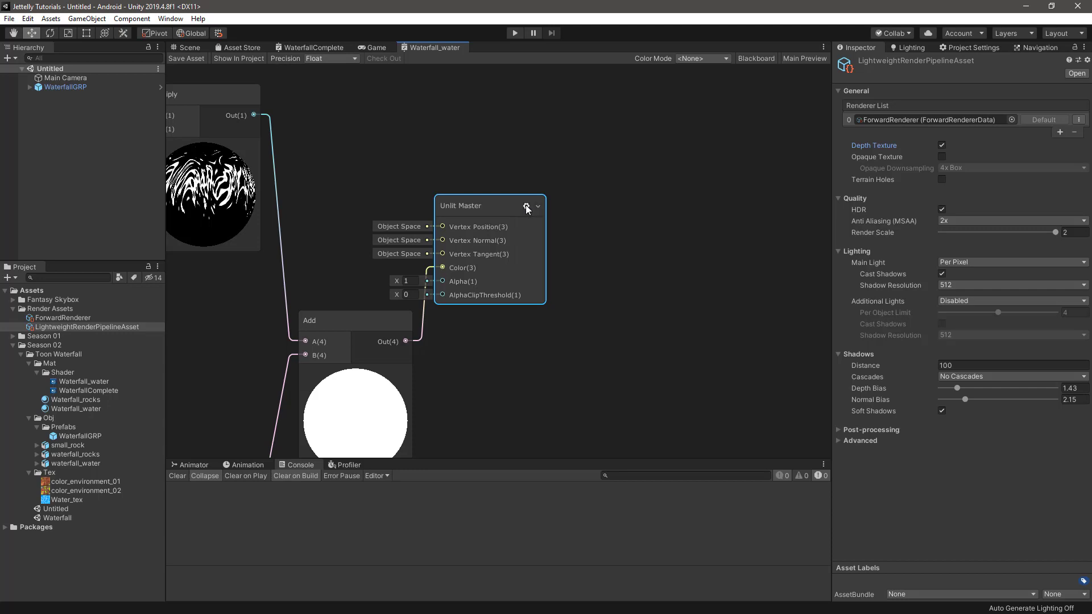
{"action": "scroll", "coordinate": [525, 205], "scroll_direction": "down", "scroll_amount": 2}
{"action": "scroll", "coordinate": [531, 249], "scroll_direction": "down", "scroll_amount": 1}
{"action": "middle_click_drag", "start_coordinate": [479, 347], "coordinate": [588, 236]}
Add a Screen Position node to the water graph and move it up
{"action": "scroll", "coordinate": [588, 236], "scroll_direction": "down", "scroll_amount": 5}
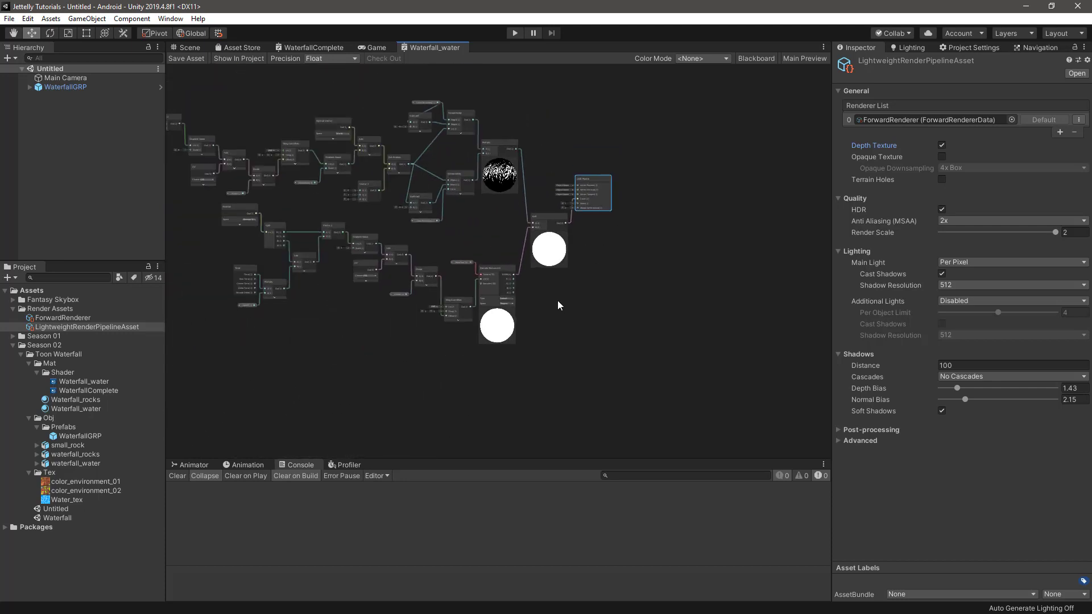
{"action": "scroll", "coordinate": [557, 300], "scroll_direction": "down", "scroll_amount": 2}
{"action": "key", "text": "space"}
{"action": "type", "text": "scre"}
{"action": "key", "text": "Return"}
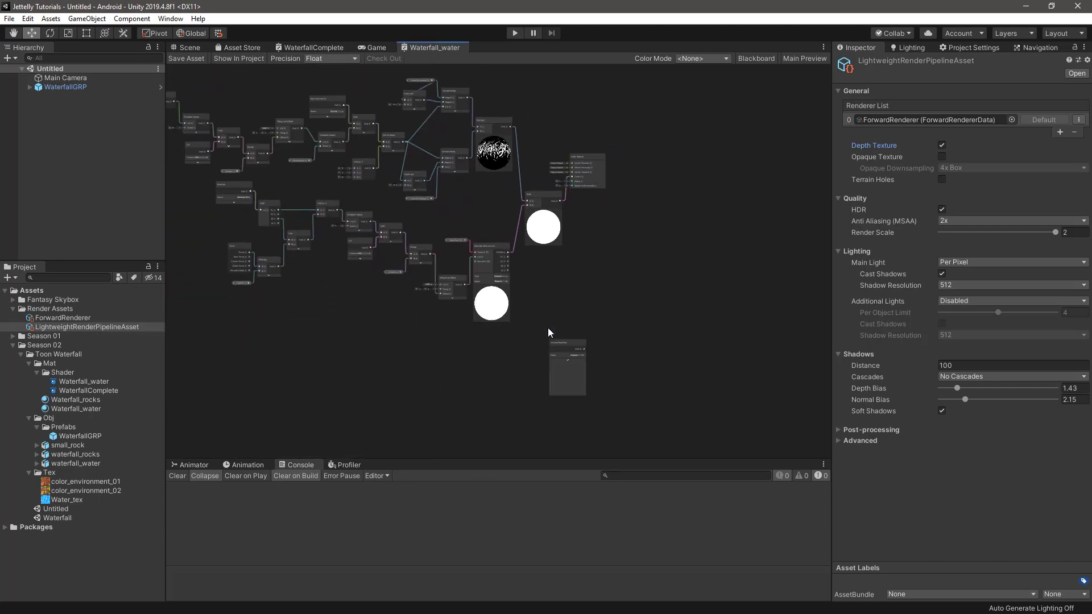
{"action": "scroll", "coordinate": [562, 347], "scroll_direction": "up", "scroll_amount": 2}
{"action": "scroll", "coordinate": [562, 337], "scroll_direction": "up", "scroll_amount": 3}
{"action": "left_click_drag", "start_coordinate": [561, 340], "coordinate": [541, 274]}
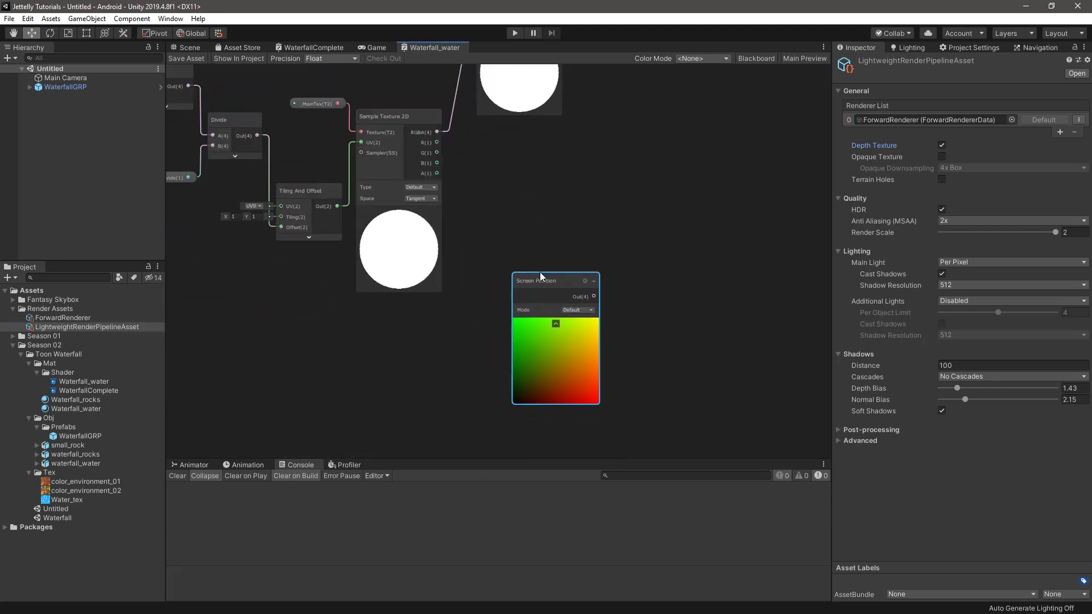
Switch the Screen Position node's Mode to Raw
{"action": "scroll", "coordinate": [594, 310], "scroll_direction": "up", "scroll_amount": 2}
{"action": "scroll", "coordinate": [625, 295], "scroll_direction": "up", "scroll_amount": 2}
{"action": "middle_click_drag", "start_coordinate": [602, 288], "coordinate": [569, 278]}
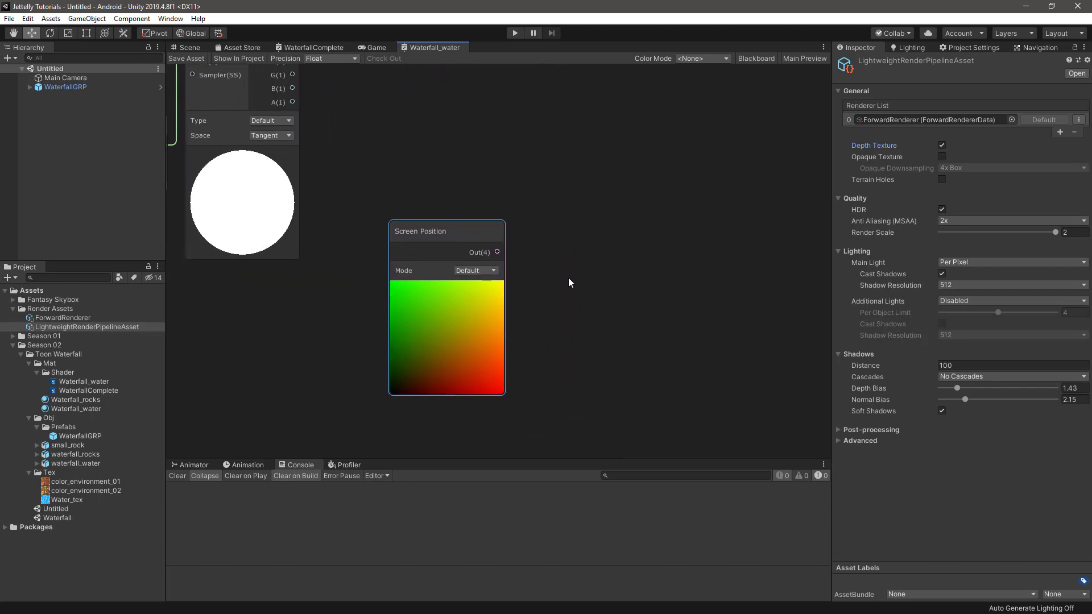
{"action": "left_click", "coordinate": [475, 270]}
{"action": "left_click", "coordinate": [500, 297]}
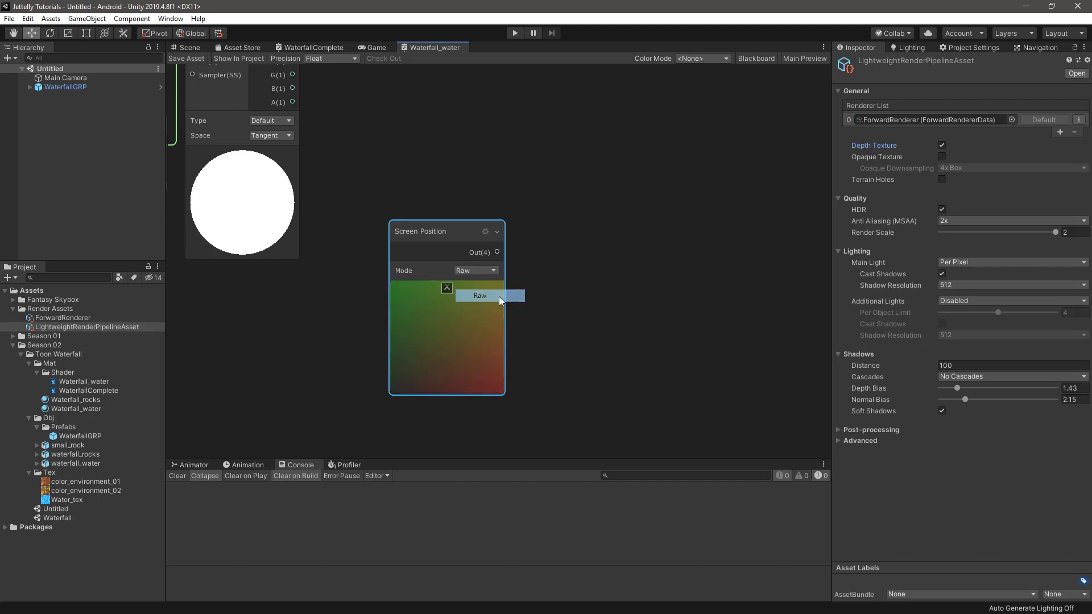
{"action": "left_click", "coordinate": [542, 293]}
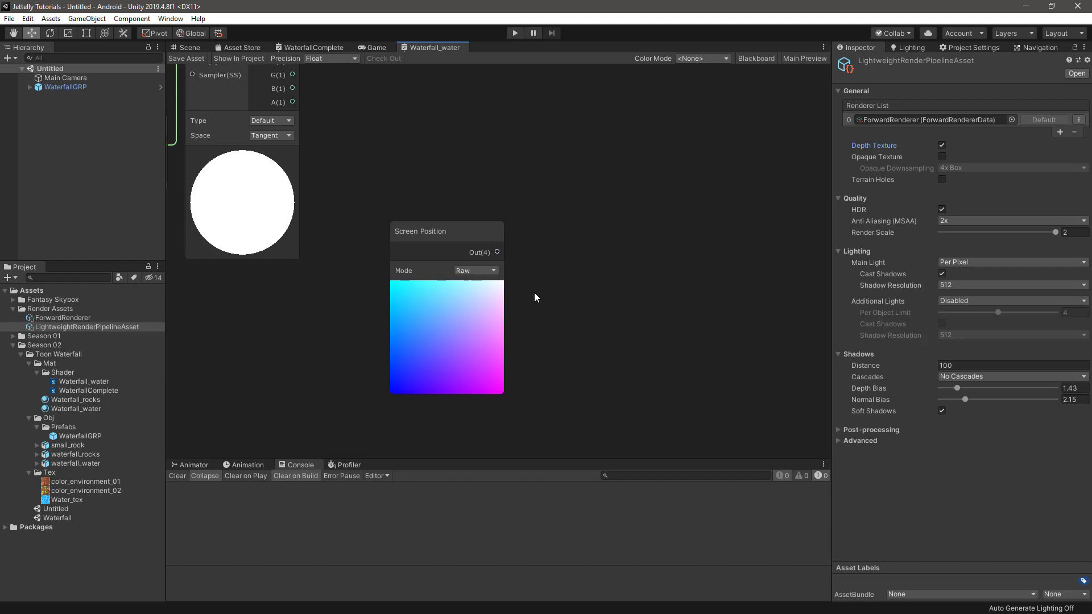
Add a Split node fed by the Screen Position output
{"action": "key", "text": "space"}
{"action": "type", "text": "spl"}
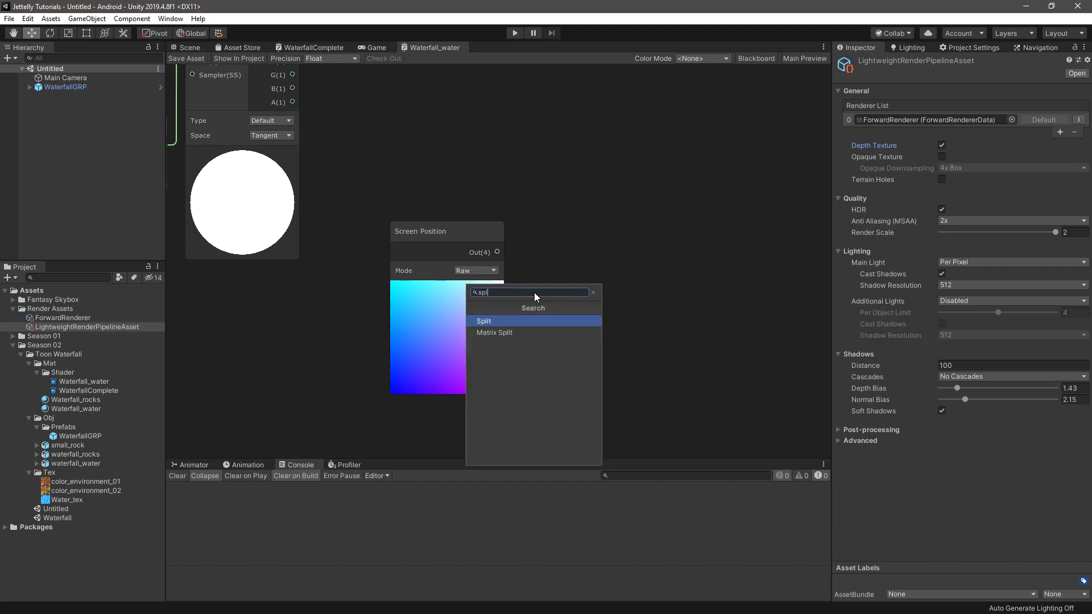
{"action": "key", "text": "Return"}
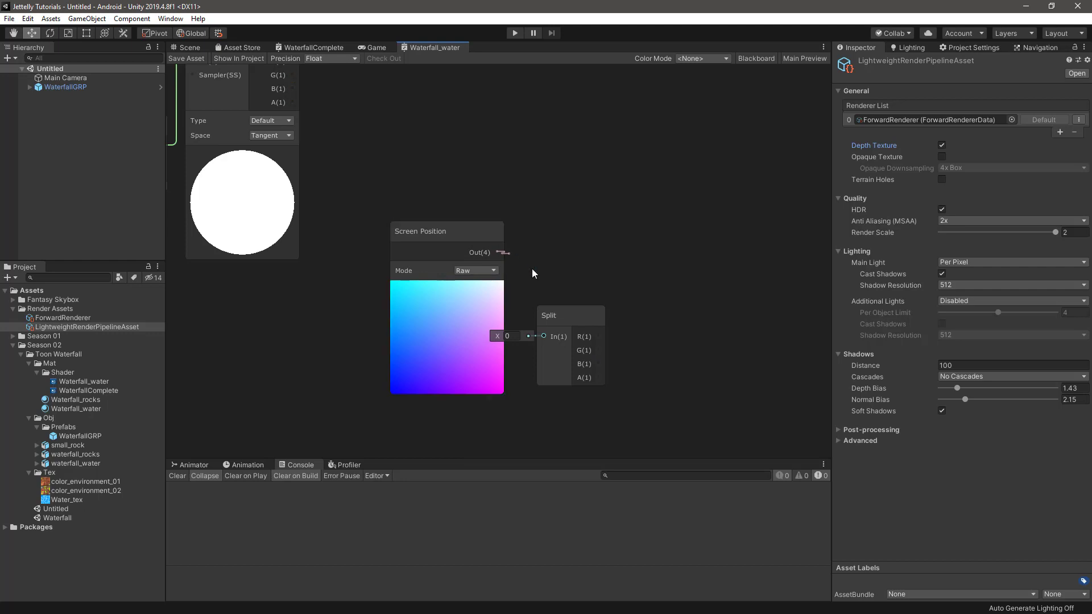
{"action": "mouse_move", "coordinate": [533, 273]}
{"action": "left_mouse_down"}
{"action": "mouse_move", "coordinate": [544, 336]}
{"action": "mouse_move", "coordinate": [544, 282]}
{"action": "left_mouse_up"}
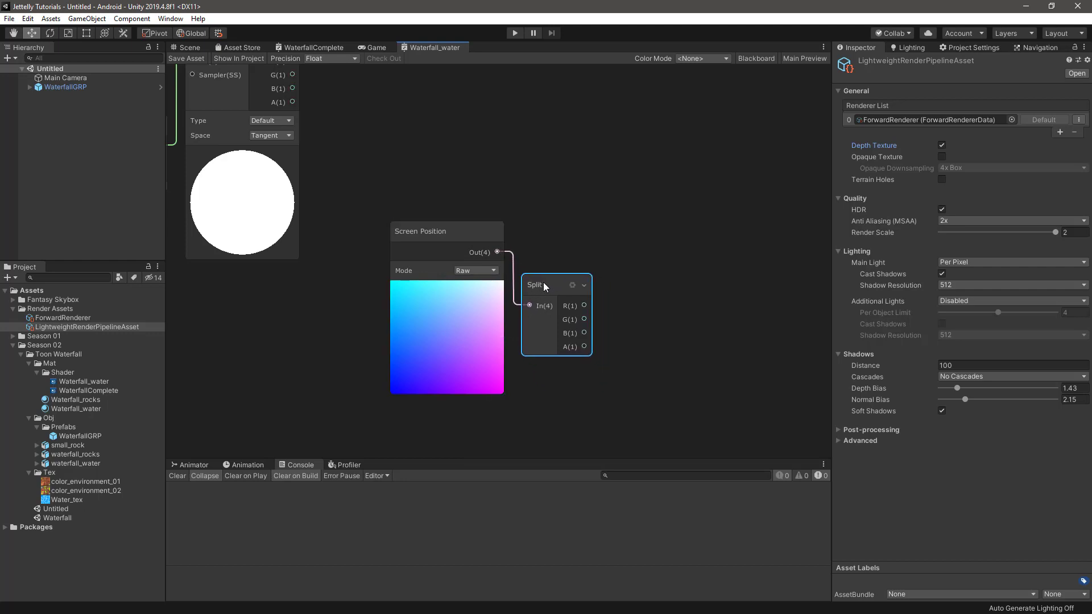
{"action": "left_click", "coordinate": [621, 292]}
{"action": "middle_click_drag", "start_coordinate": [621, 293], "coordinate": [562, 296]}
Add a Scene Depth node above the Split node
{"action": "key", "text": "space"}
{"action": "type", "text": "de"}
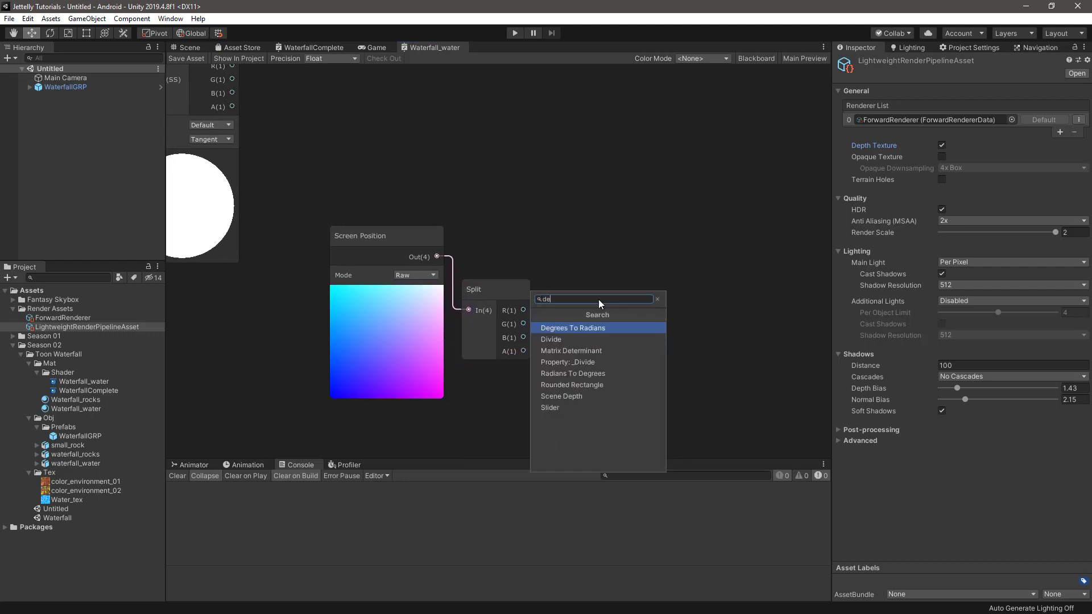
{"action": "type", "text": "pth"}
{"action": "key", "text": "Return"}
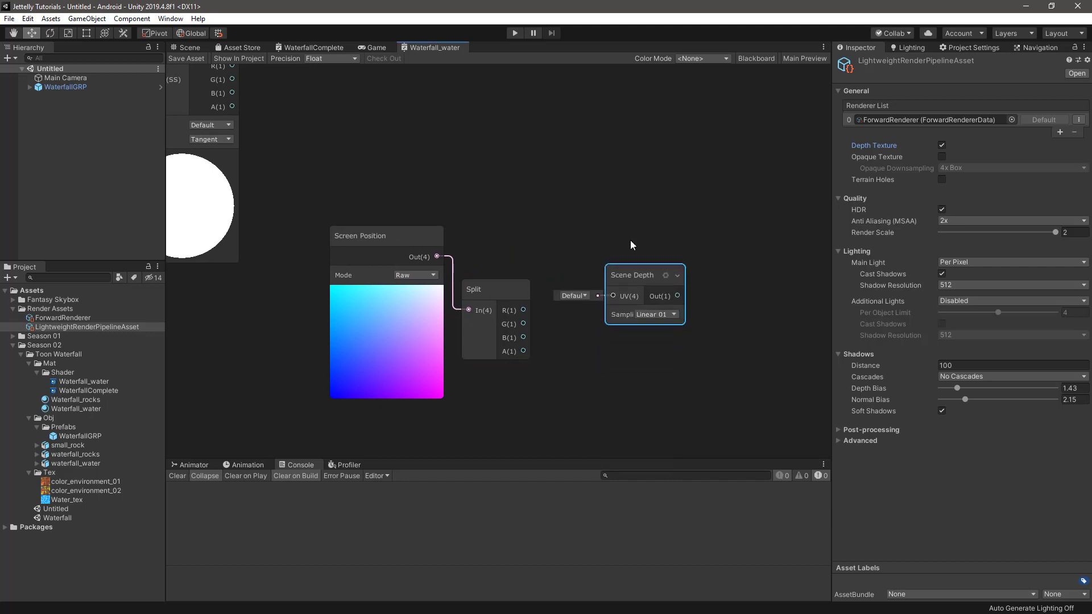
{"action": "left_click_drag", "start_coordinate": [638, 273], "coordinate": [496, 132]}
{"action": "left_click", "coordinate": [635, 199]}
Add a Subtract node computing Scene Depth minus Split's A channel, with Scene Depth sampling set to Eye
{"action": "key", "text": "space"}
{"action": "type", "text": "sub"}
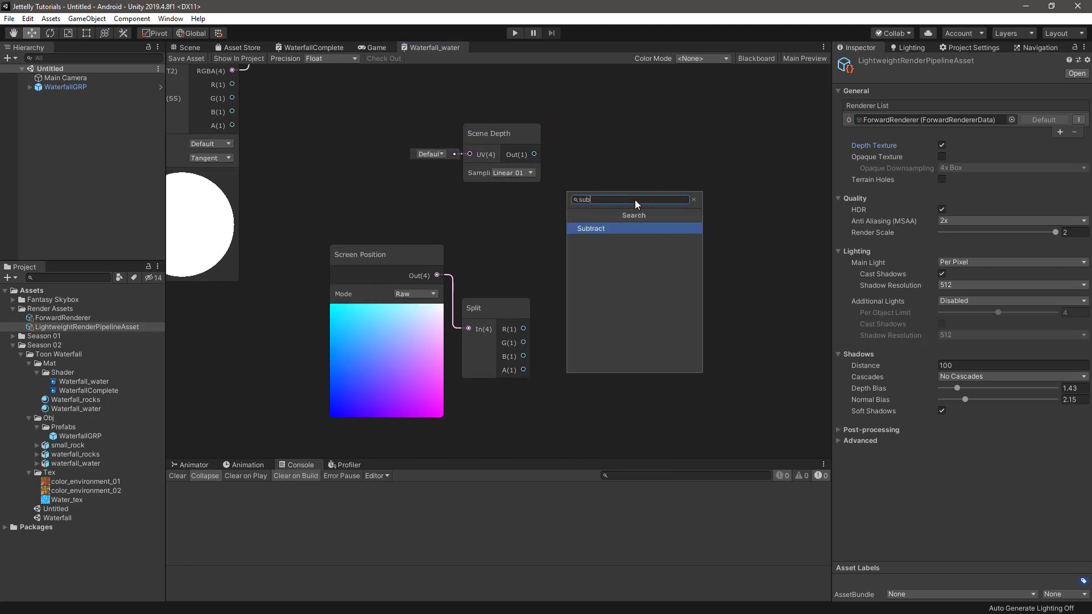
{"action": "key", "text": "Return"}
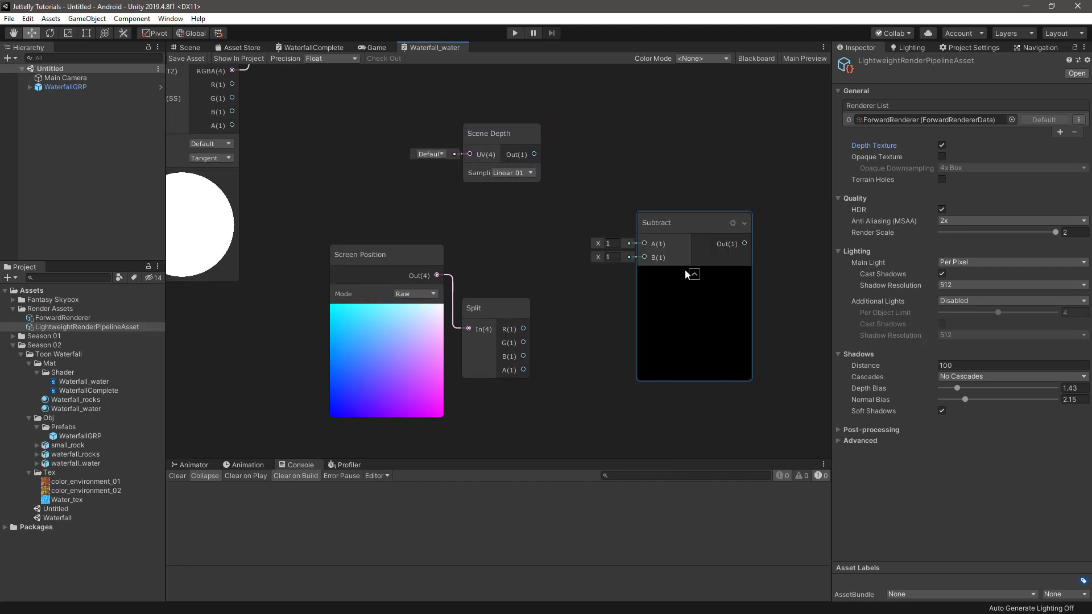
{"action": "left_click", "coordinate": [686, 269]}
{"action": "left_click_drag", "start_coordinate": [667, 222], "coordinate": [630, 245]}
{"action": "left_click_drag", "start_coordinate": [534, 154], "coordinate": [609, 268]}
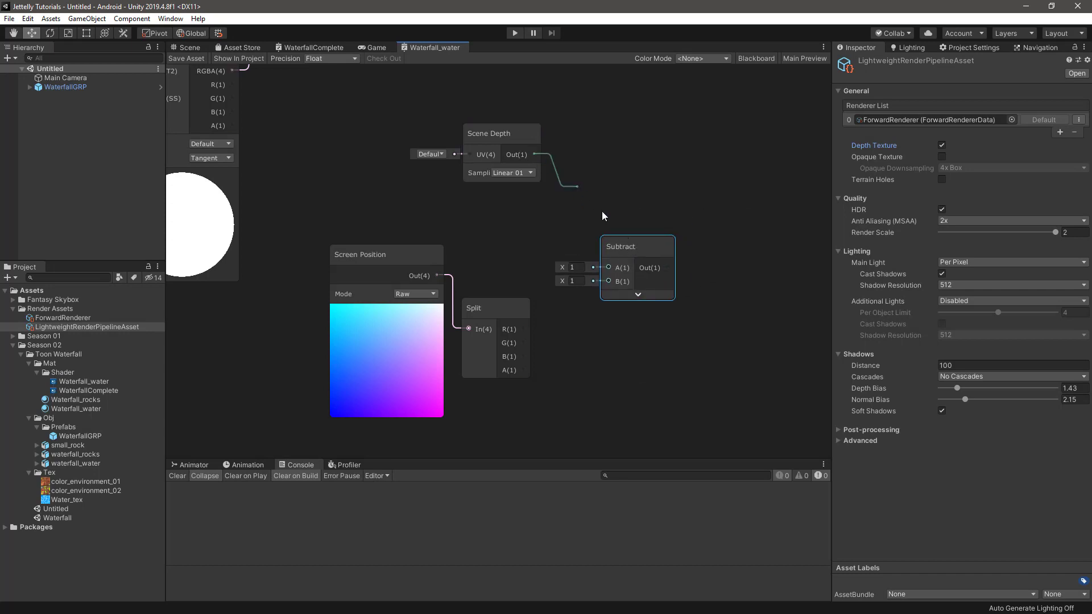
{"action": "left_click_drag", "start_coordinate": [524, 370], "coordinate": [609, 281]}
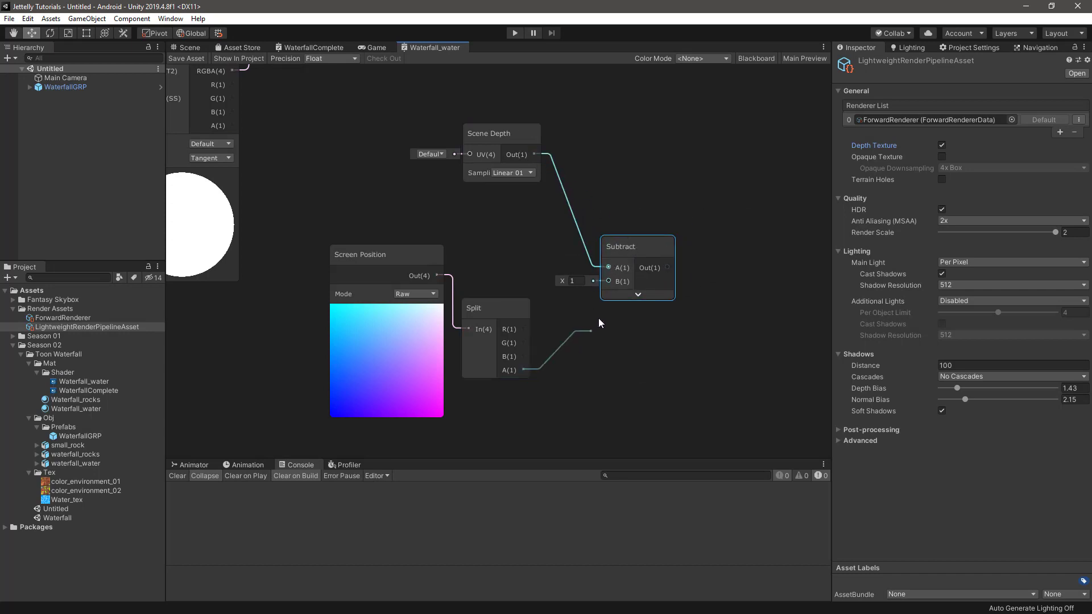
{"action": "left_click_drag", "start_coordinate": [630, 241], "coordinate": [578, 246]}
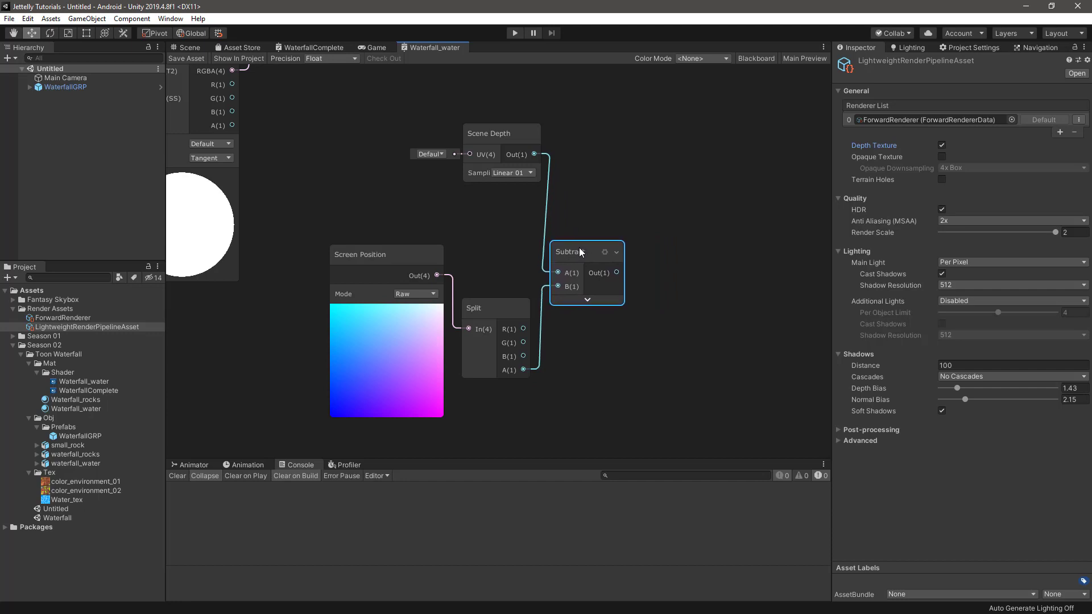
{"action": "left_click_drag", "start_coordinate": [505, 133], "coordinate": [493, 161]}
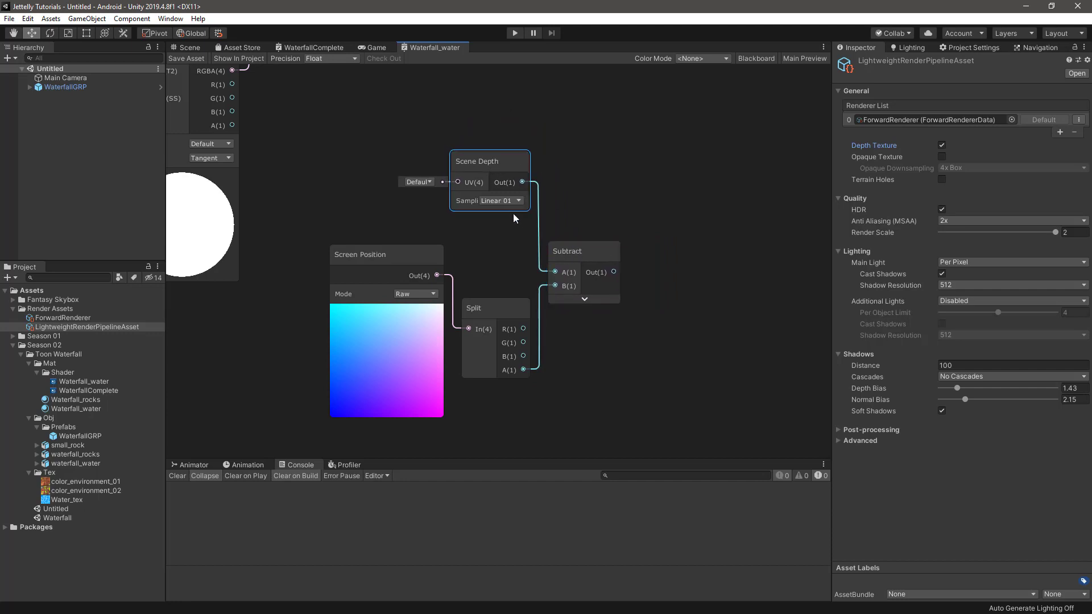
{"action": "left_click", "coordinate": [506, 201]}
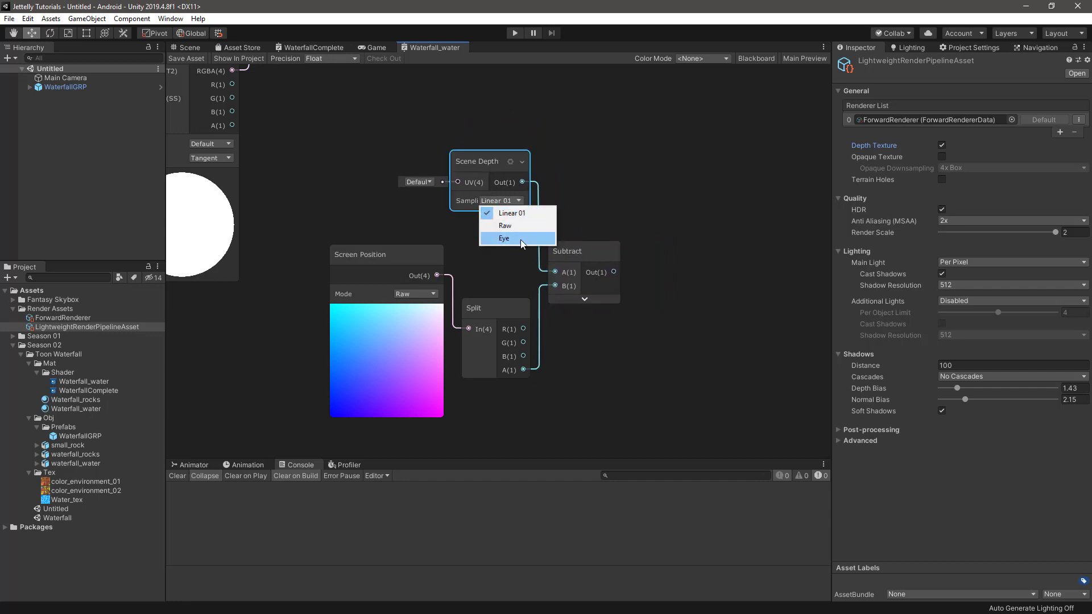
{"action": "left_click", "coordinate": [504, 239]}
Add a Blend node to the water graph with its preview collapsed
{"action": "left_click", "coordinate": [610, 223]}
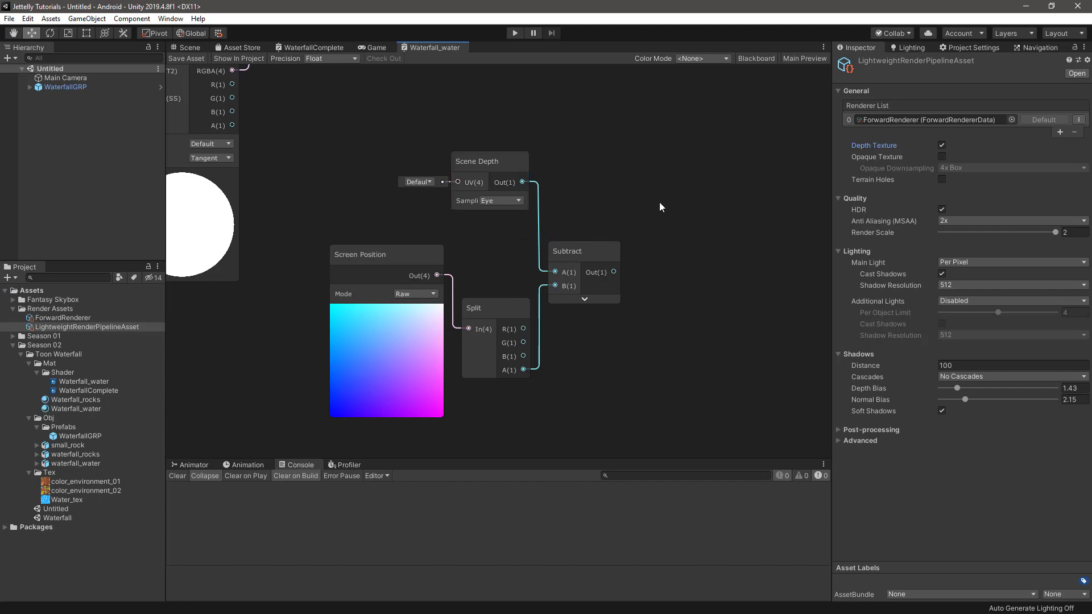
{"action": "middle_click_drag", "start_coordinate": [660, 203], "coordinate": [591, 217]}
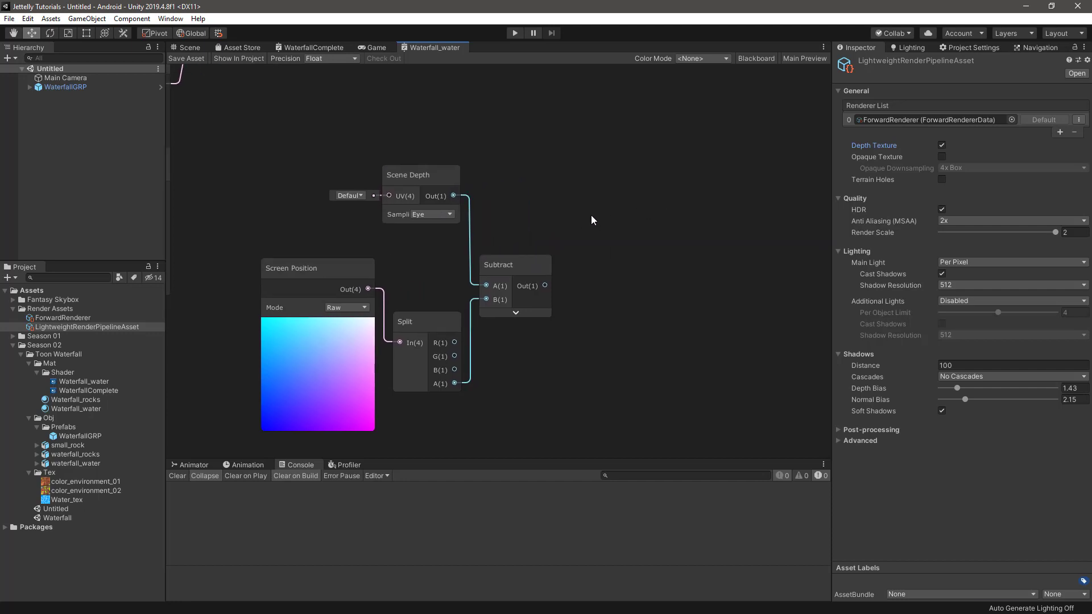
{"action": "key", "text": "space"}
{"action": "type", "text": "blend"}
{"action": "key", "text": "Return"}
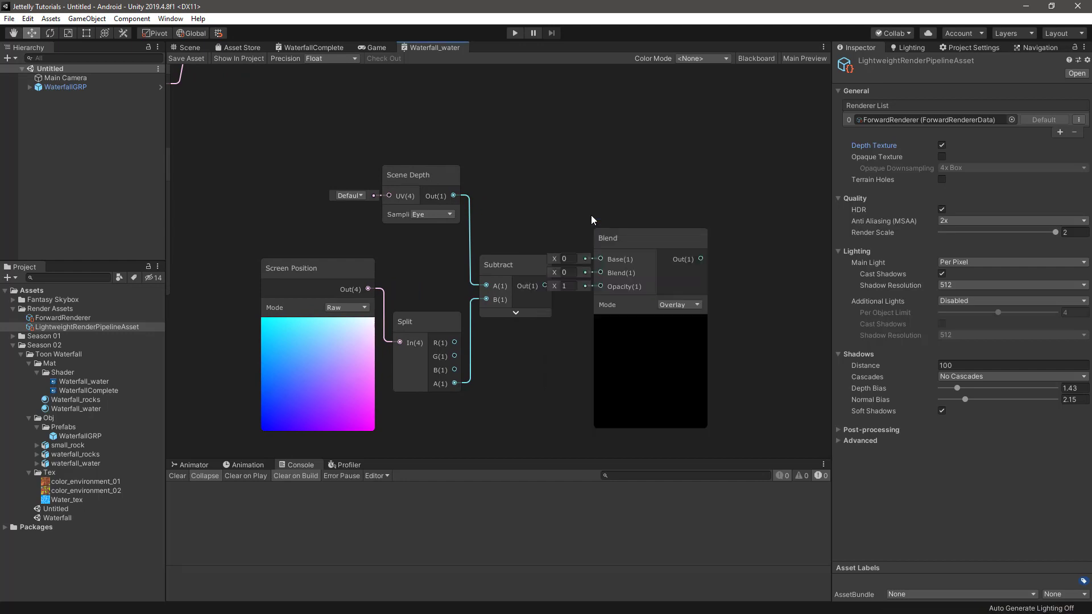
{"action": "left_click", "coordinate": [650, 323]}
{"action": "left_click_drag", "start_coordinate": [641, 227], "coordinate": [640, 149]}
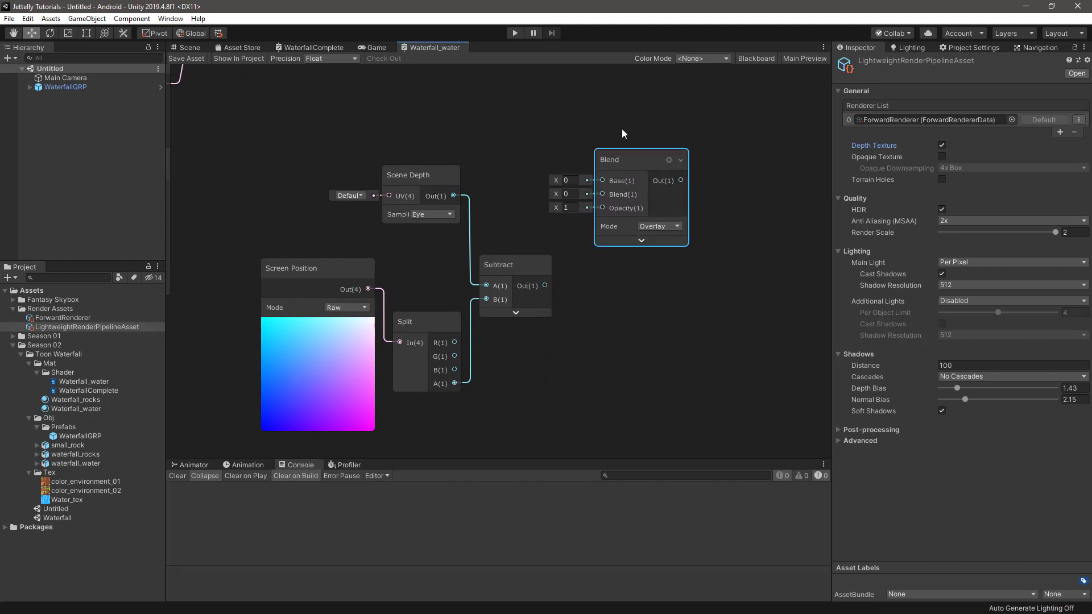
Arrange the Unlit Master node beside the Blend node
{"action": "scroll", "coordinate": [580, 178], "scroll_direction": "down", "scroll_amount": 2}
{"action": "scroll", "coordinate": [572, 238], "scroll_direction": "down", "scroll_amount": 2}
{"action": "middle_click_drag", "start_coordinate": [572, 238], "coordinate": [557, 358]}
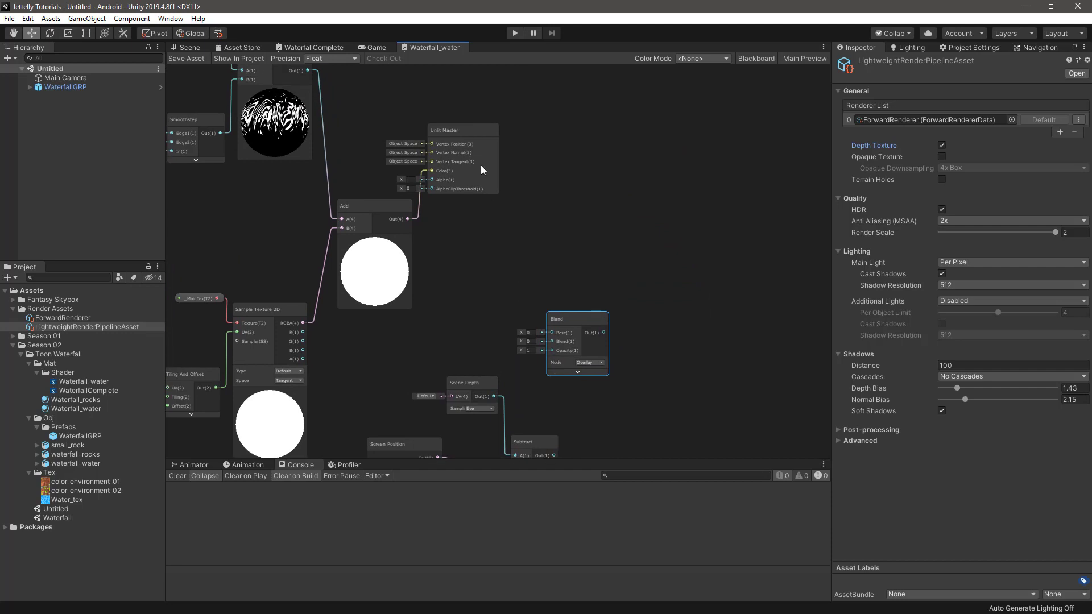
{"action": "left_click_drag", "start_coordinate": [469, 137], "coordinate": [729, 195]}
{"action": "middle_click_drag", "start_coordinate": [662, 298], "coordinate": [636, 231]}
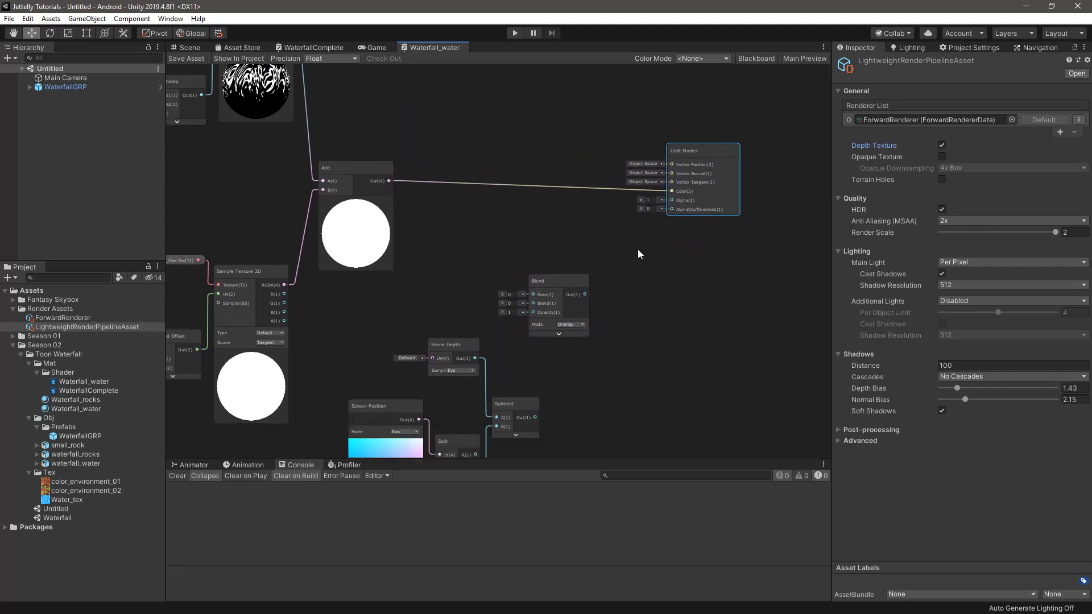
{"action": "left_click_drag", "start_coordinate": [555, 251], "coordinate": [591, 255]}
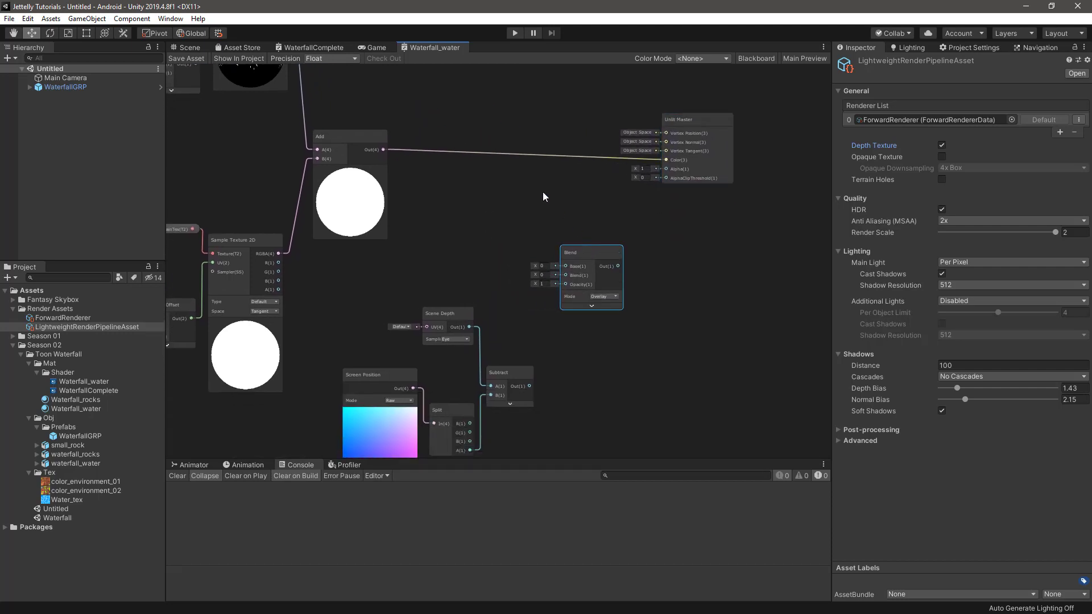
Feed Add into Blend's Base and Subtract into its Blend input, removing Add's wire to Unlit Master Color
{"action": "left_click_drag", "start_coordinate": [383, 149], "coordinate": [559, 267]}
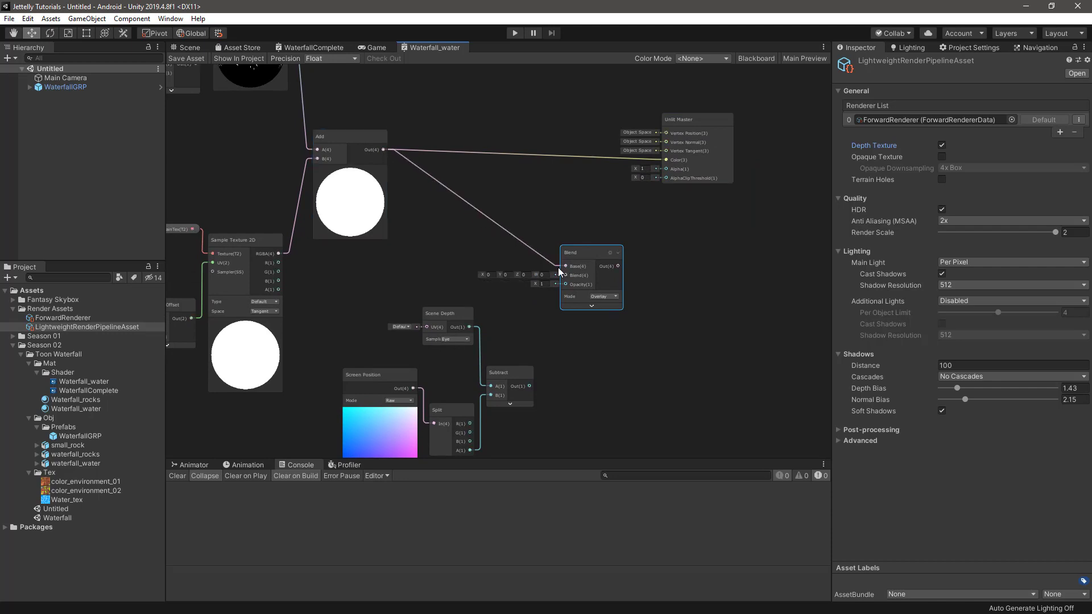
{"action": "left_click_drag", "start_coordinate": [530, 386], "coordinate": [568, 250]}
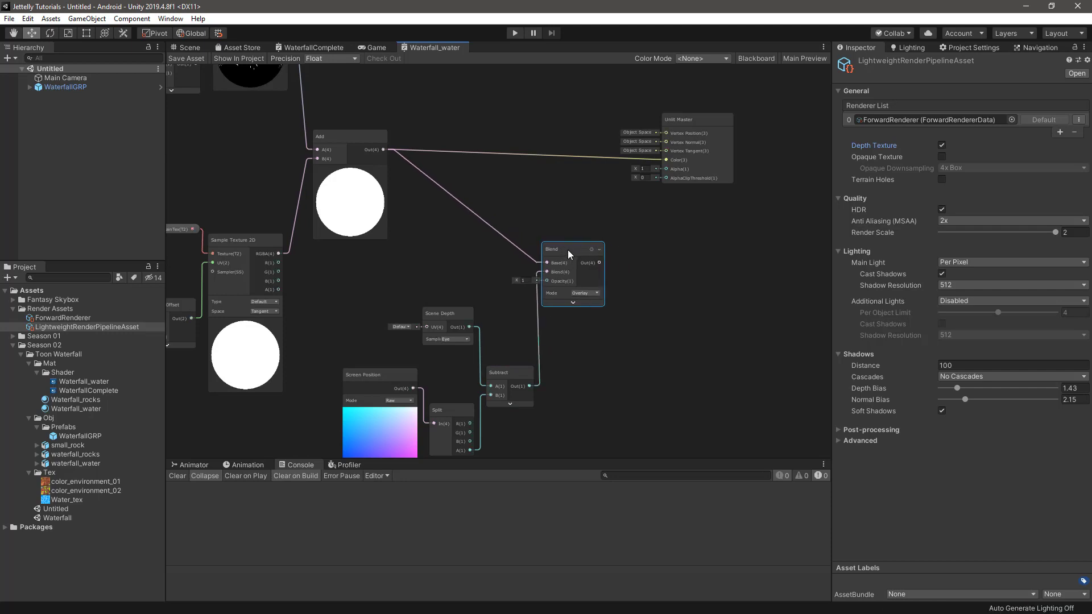
{"action": "left_click", "coordinate": [564, 155]}
{"action": "key", "text": "Delete"}
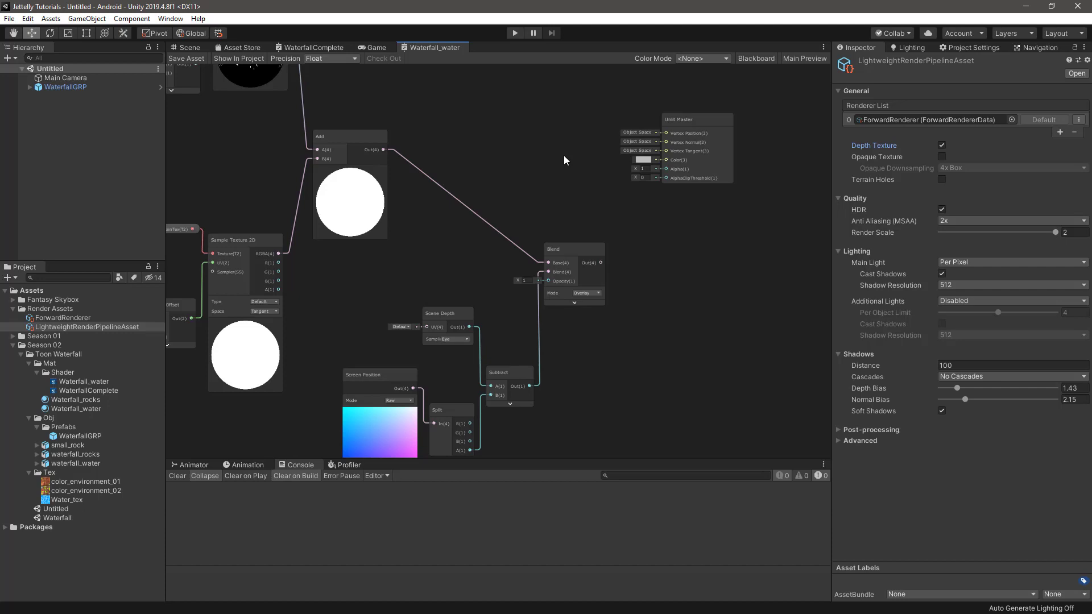
Set the Blend node's mode to Screen
{"action": "scroll", "coordinate": [580, 205], "scroll_direction": "up", "scroll_amount": 3}
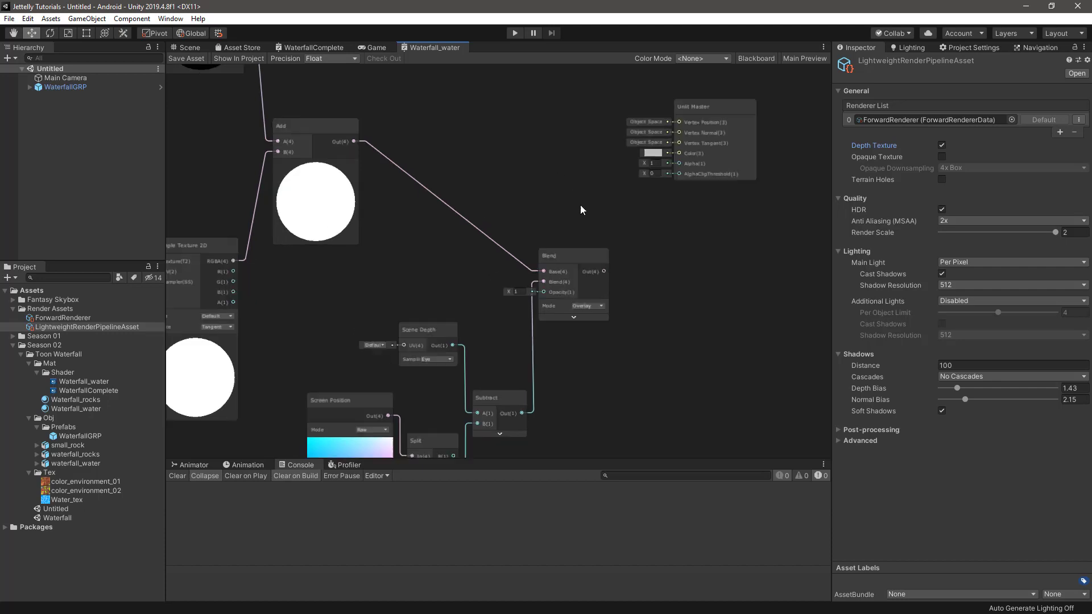
{"action": "scroll", "coordinate": [601, 246], "scroll_direction": "up", "scroll_amount": 2}
{"action": "middle_click_drag", "start_coordinate": [601, 246], "coordinate": [593, 160]}
{"action": "left_click", "coordinate": [586, 254]}
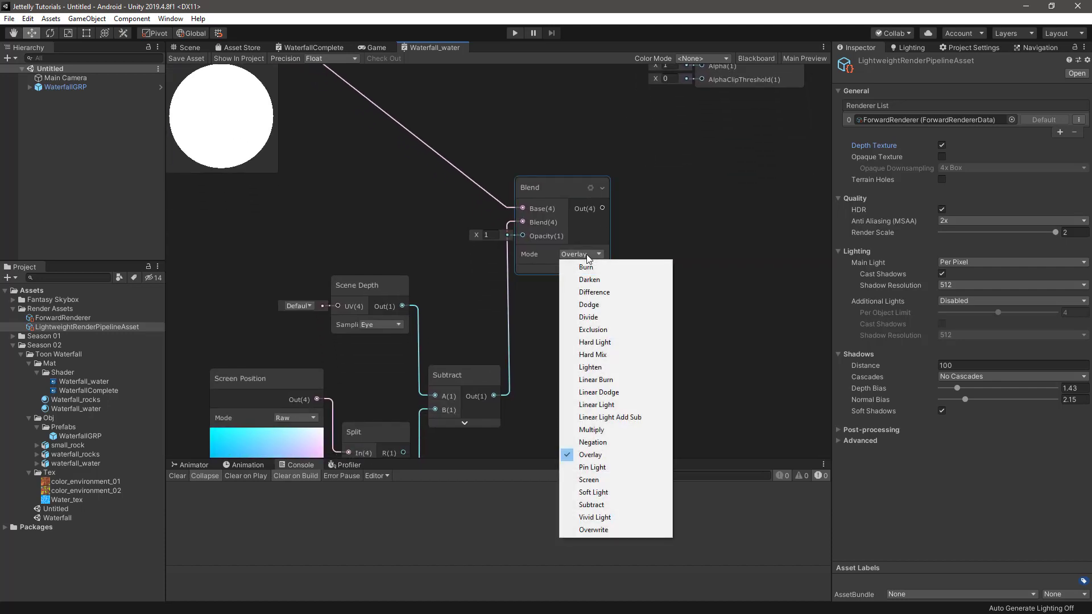
{"action": "left_click", "coordinate": [610, 485]}
Connect the Blend output to Unlit Master Color and move the master down beside it
{"action": "middle_click_drag", "start_coordinate": [629, 228], "coordinate": [599, 376]}
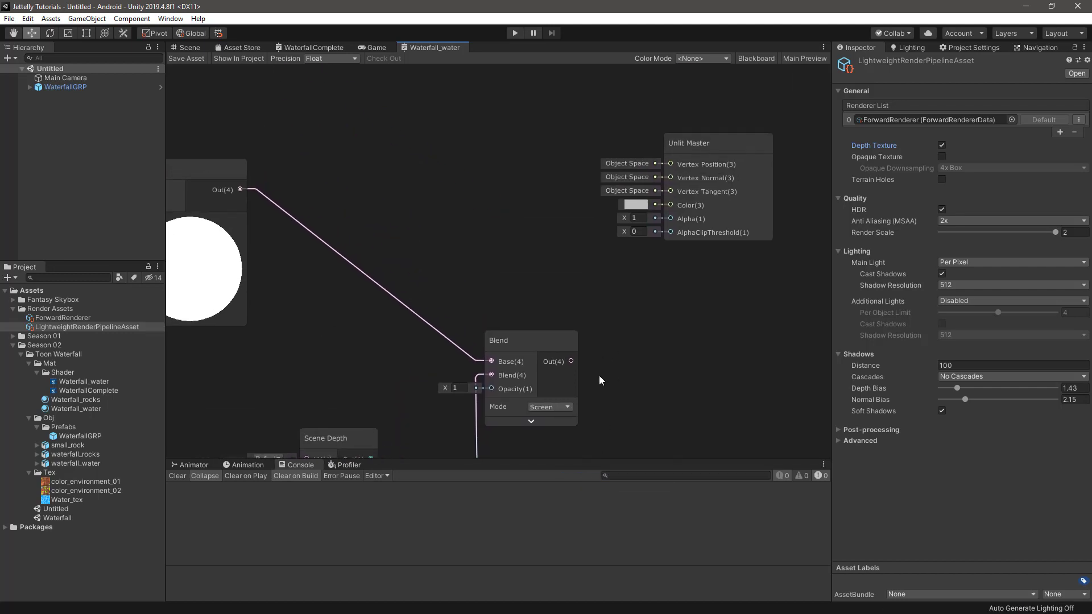
{"action": "left_click_drag", "start_coordinate": [571, 362], "coordinate": [669, 204]}
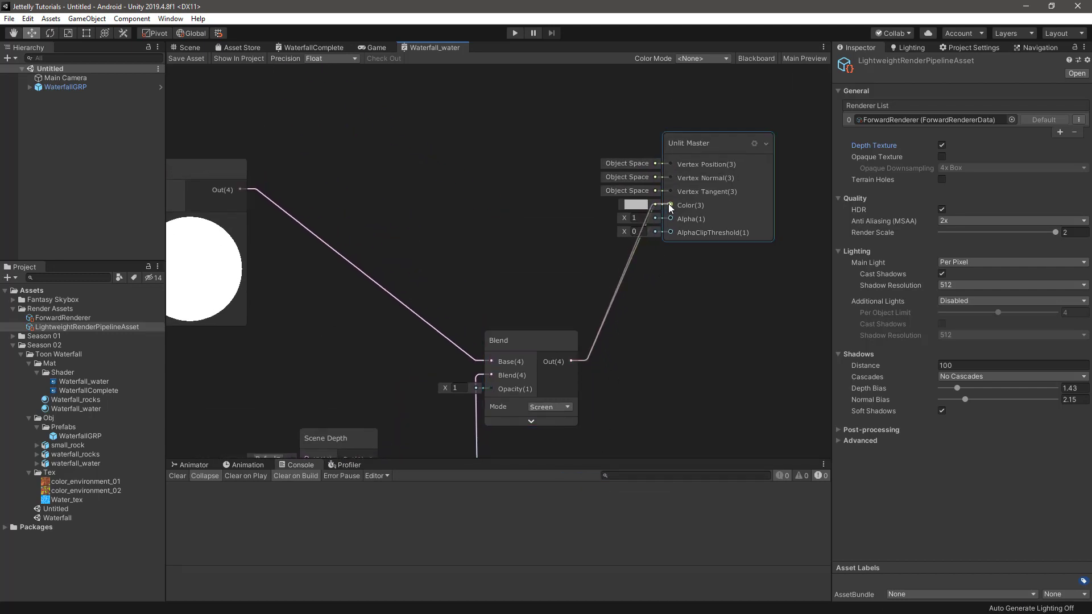
{"action": "left_click_drag", "start_coordinate": [697, 145], "coordinate": [688, 300]}
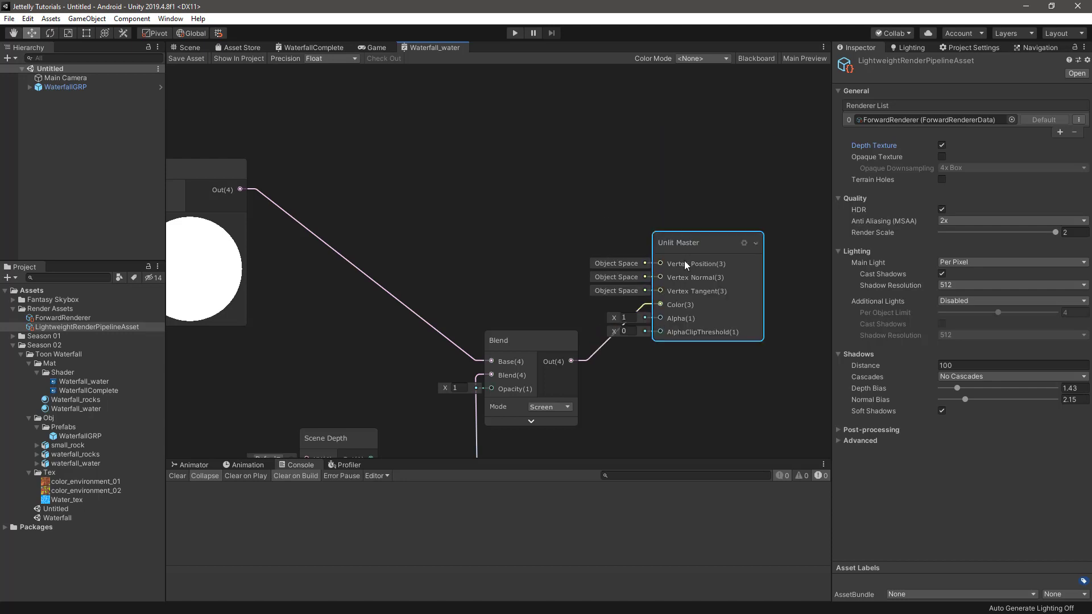
In the Scene view, raise the Waterfall_water material's _Speed to 2 and watch the water
{"action": "left_click", "coordinate": [189, 48]}
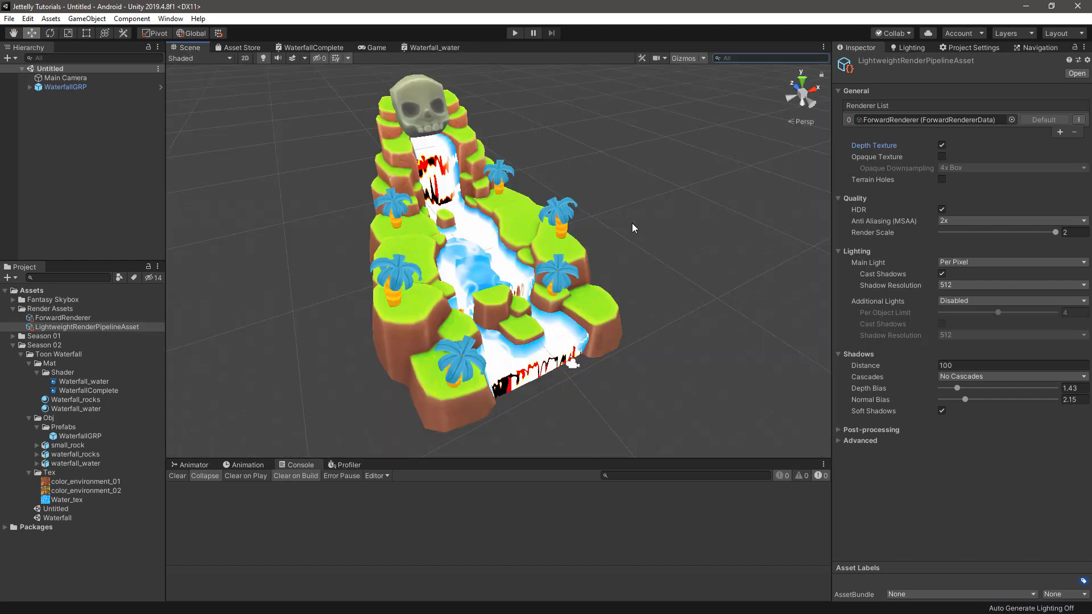
{"action": "left_click_drag", "start_coordinate": [633, 224], "coordinate": [545, 256], "text": "alt"}
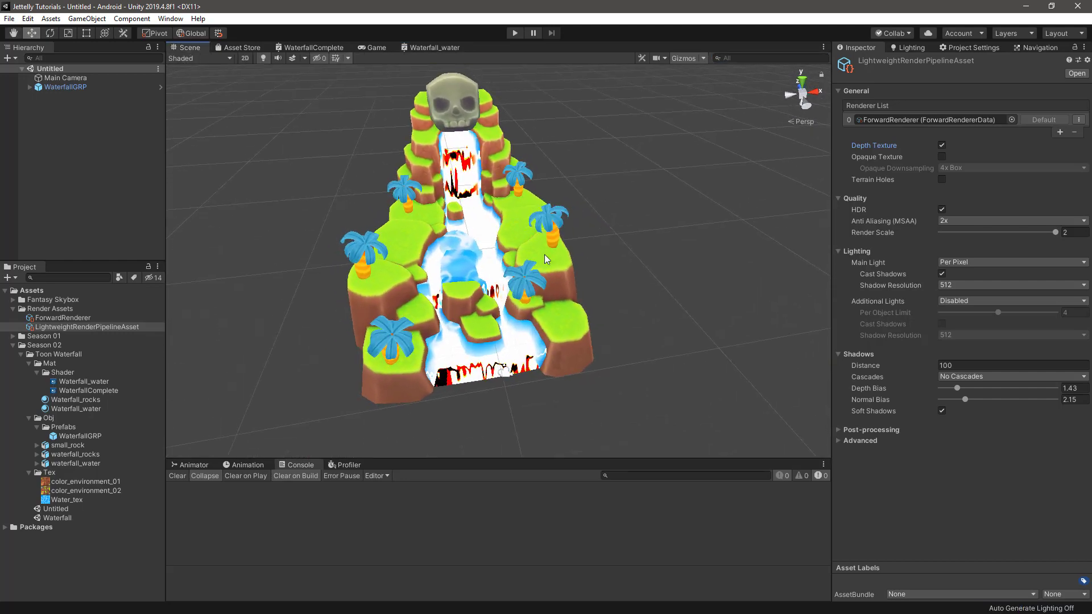
{"action": "left_click", "coordinate": [94, 410]}
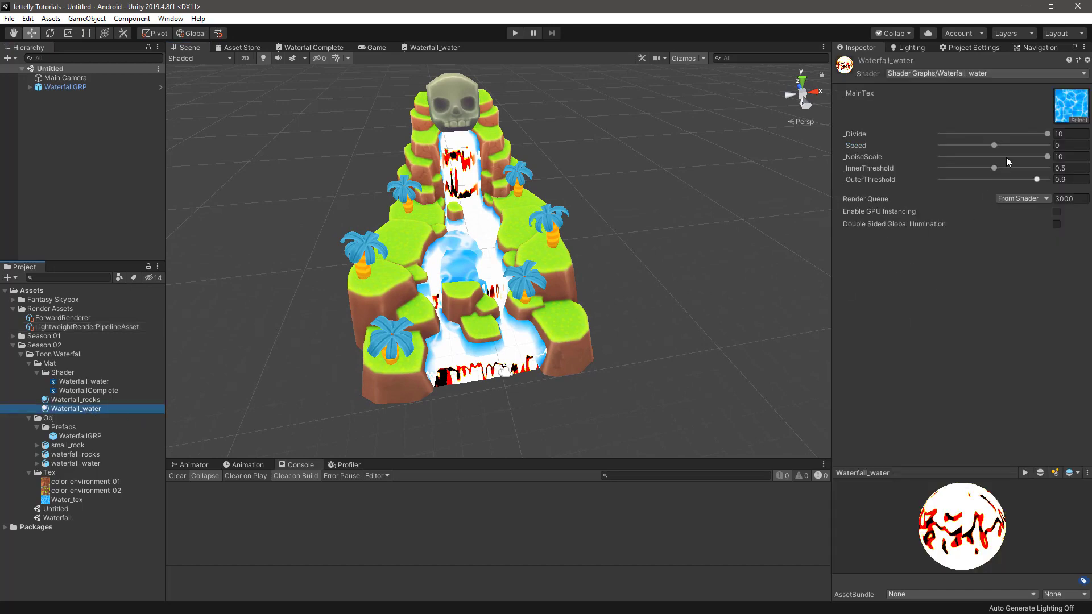
{"action": "left_click_drag", "start_coordinate": [994, 147], "coordinate": [1060, 142]}
{"action": "mouse_move", "coordinate": [649, 250]}
{"action": "left_mouse_down", "text": "alt"}
{"action": "mouse_move", "coordinate": [679, 224]}
{"action": "mouse_move", "coordinate": [601, 271]}
{"action": "mouse_move", "coordinate": [632, 274]}
{"action": "left_mouse_up", "text": "alt"}
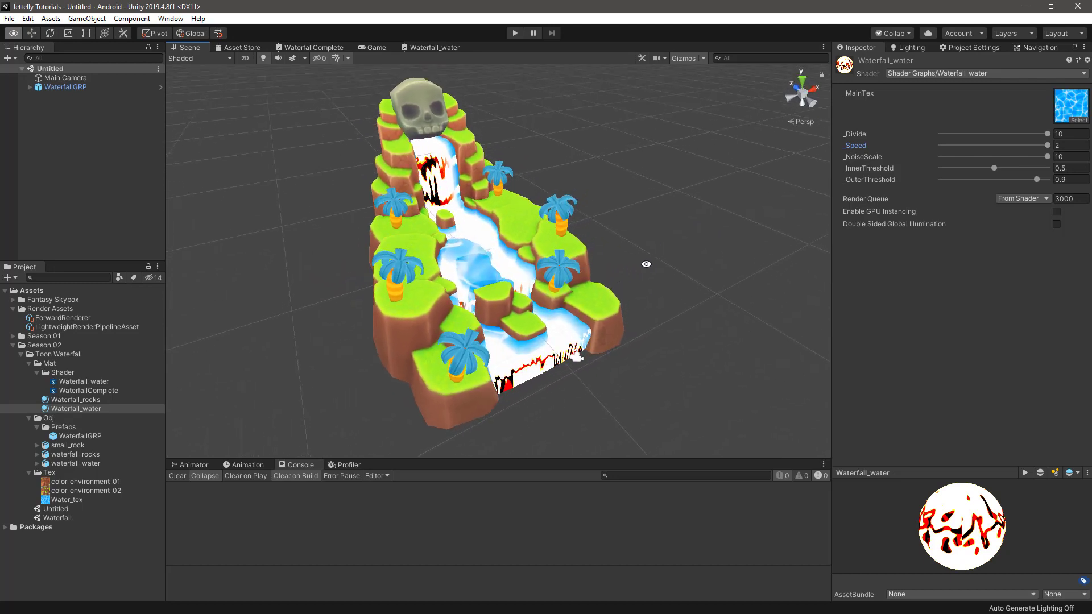
Set _Speed back to 0 and deselect the water material
{"action": "left_click", "coordinate": [1060, 146]}
{"action": "type", "text": "0"}
{"action": "left_click", "coordinate": [645, 257]}
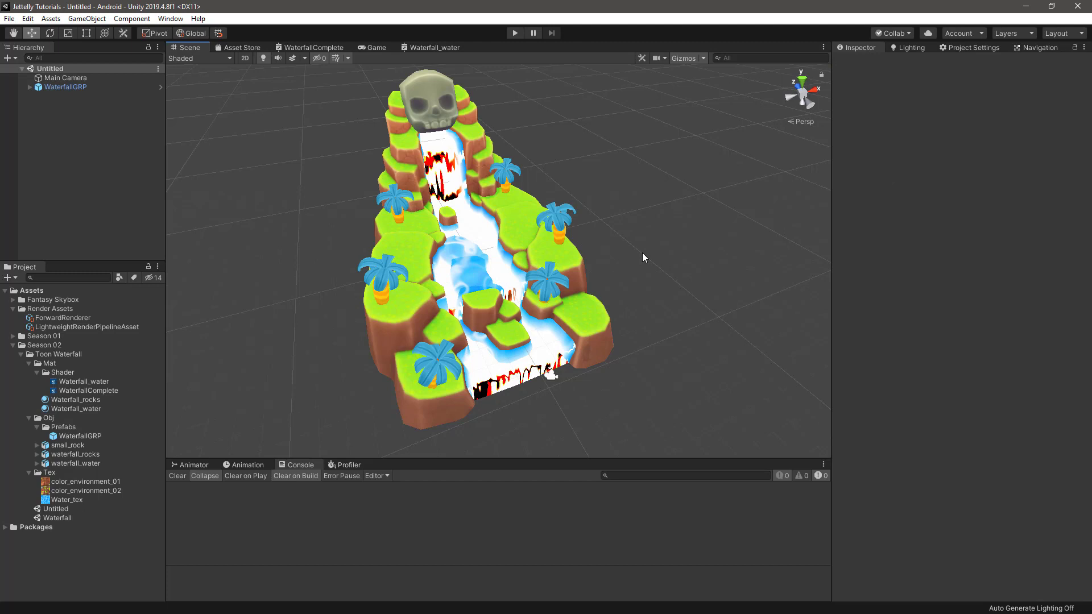
Add a One Minus node to the Waterfall_water shader graph
{"action": "left_click", "coordinate": [442, 45]}
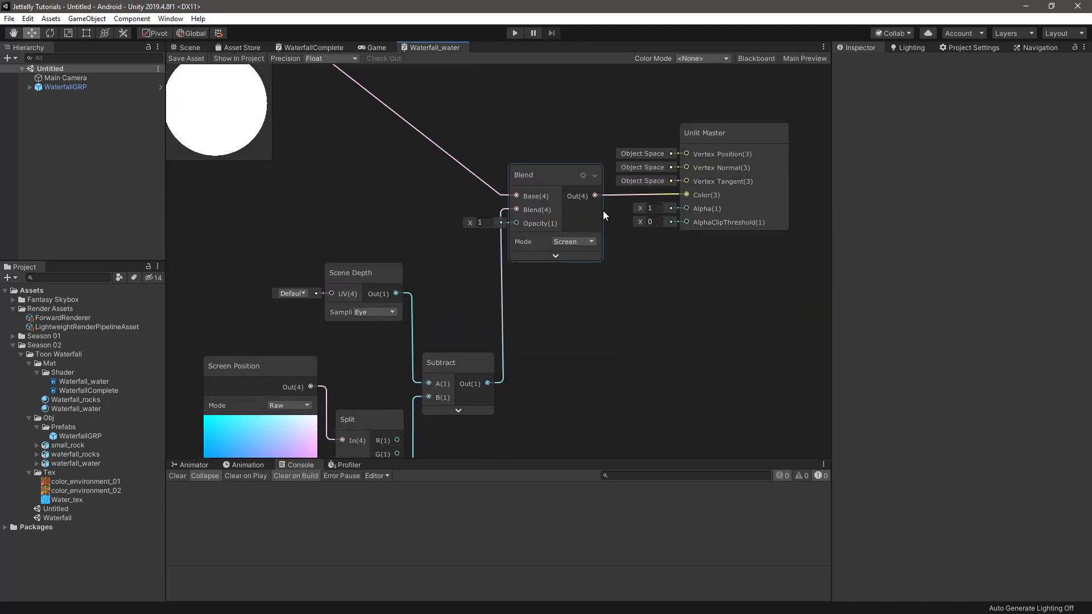
{"action": "scroll", "coordinate": [603, 214], "scroll_direction": "down", "scroll_amount": 2}
{"action": "scroll", "coordinate": [595, 259], "scroll_direction": "down", "scroll_amount": 1}
{"action": "scroll", "coordinate": [616, 277], "scroll_direction": "down", "scroll_amount": 1}
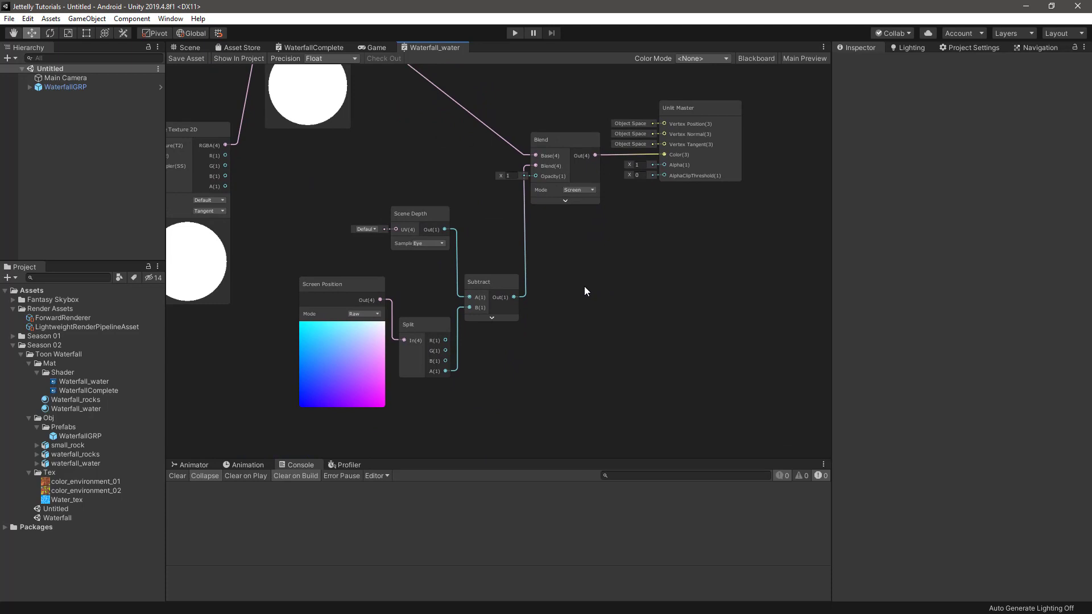
{"action": "key", "text": "space"}
{"action": "type", "text": "one"}
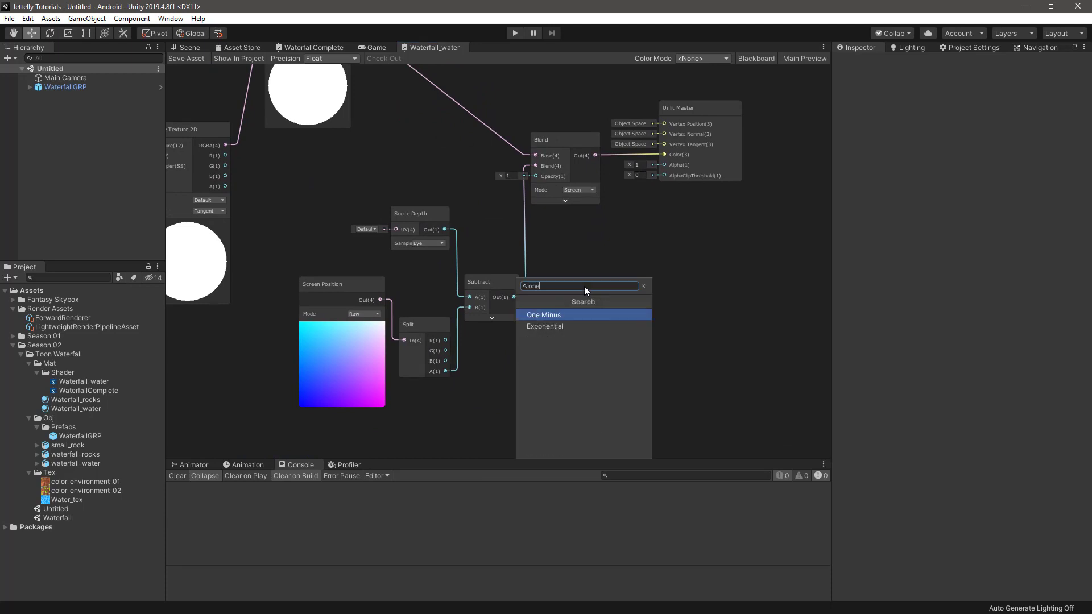
{"action": "key", "text": "Return"}
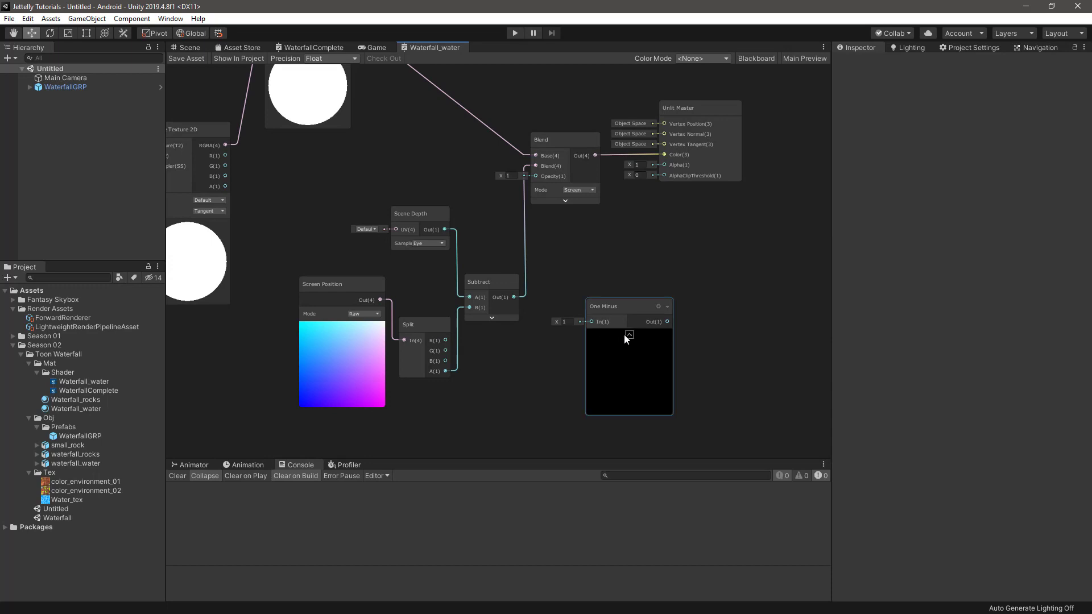
Route the Subtract depth through One Minus, then inspect the foam in the Scene view
{"action": "left_click", "coordinate": [629, 336]}
{"action": "left_click_drag", "start_coordinate": [609, 308], "coordinate": [582, 325]}
{"action": "mouse_move", "coordinate": [514, 297]}
{"action": "left_mouse_down"}
{"action": "mouse_move", "coordinate": [565, 339]}
{"action": "mouse_move", "coordinate": [535, 165]}
{"action": "left_mouse_up"}
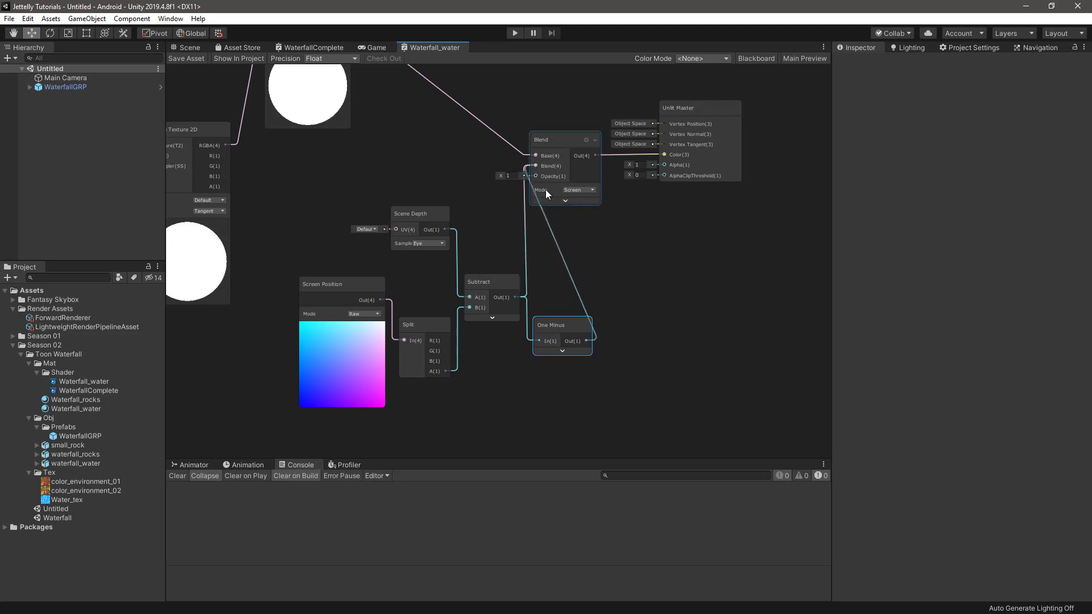
{"action": "left_click", "coordinate": [193, 46]}
{"action": "left_click_drag", "start_coordinate": [459, 316], "coordinate": [463, 336], "text": "alt"}
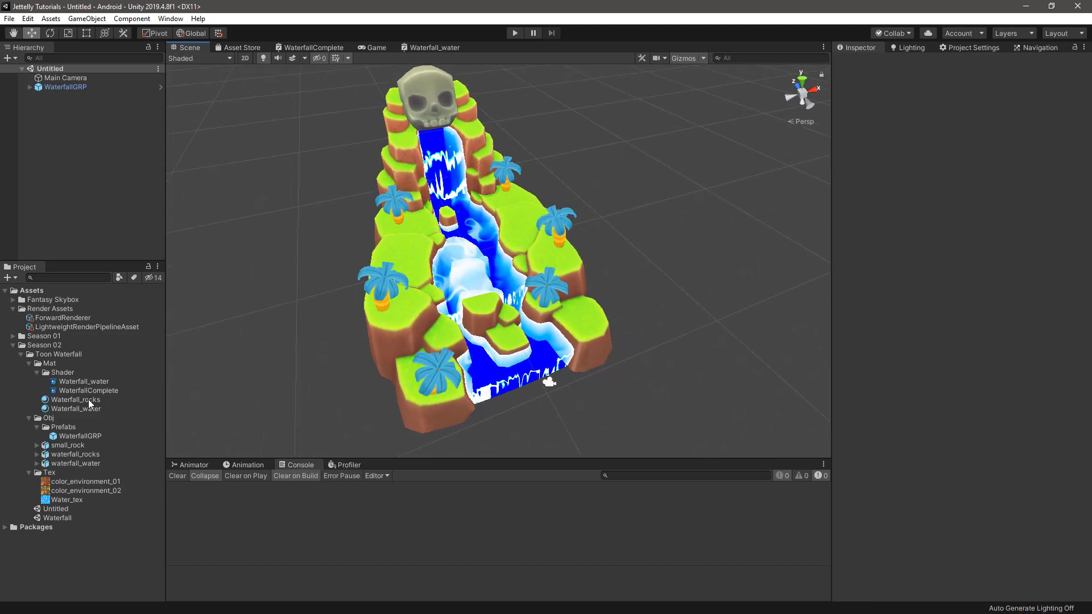
Set the Waterfall_water material's _Speed to 1, check the animation, and reopen its shader graph
{"action": "left_click", "coordinate": [92, 409]}
{"action": "left_click", "coordinate": [1063, 145]}
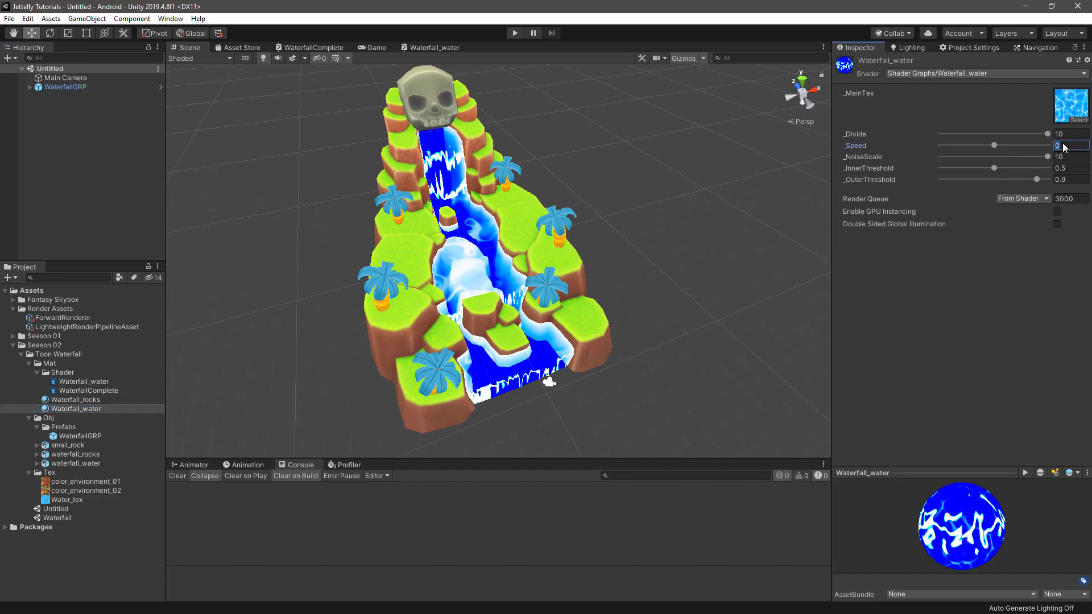
{"action": "type", "text": "1"}
{"action": "mouse_move", "coordinate": [632, 297]}
{"action": "left_mouse_down", "text": "alt"}
{"action": "mouse_move", "coordinate": [611, 311]}
{"action": "mouse_move", "coordinate": [587, 292]}
{"action": "mouse_move", "coordinate": [598, 313]}
{"action": "left_mouse_up", "text": "alt"}
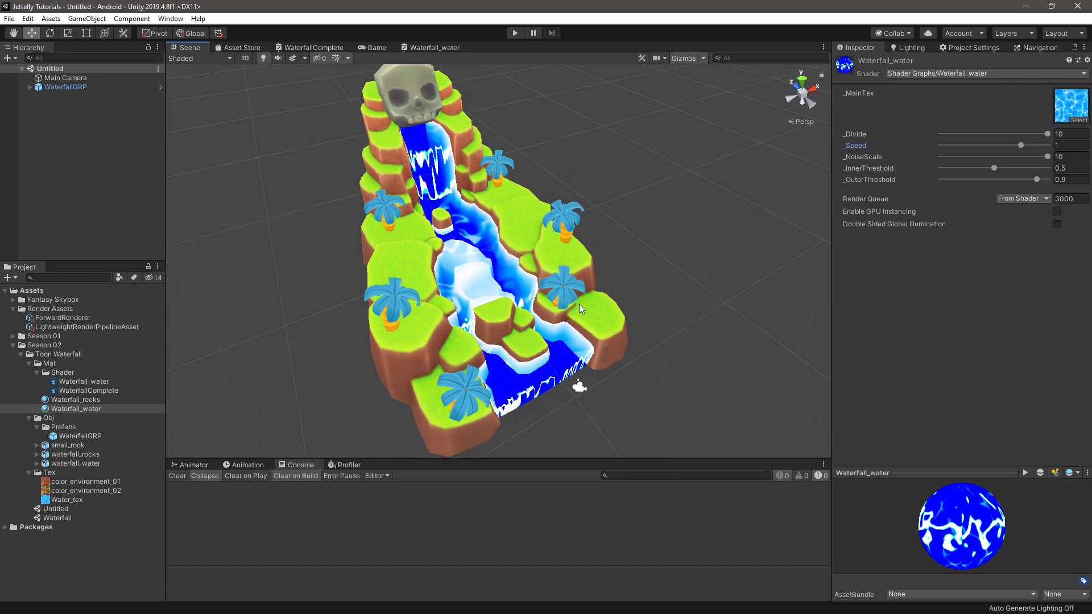
{"action": "left_click", "coordinate": [423, 49]}
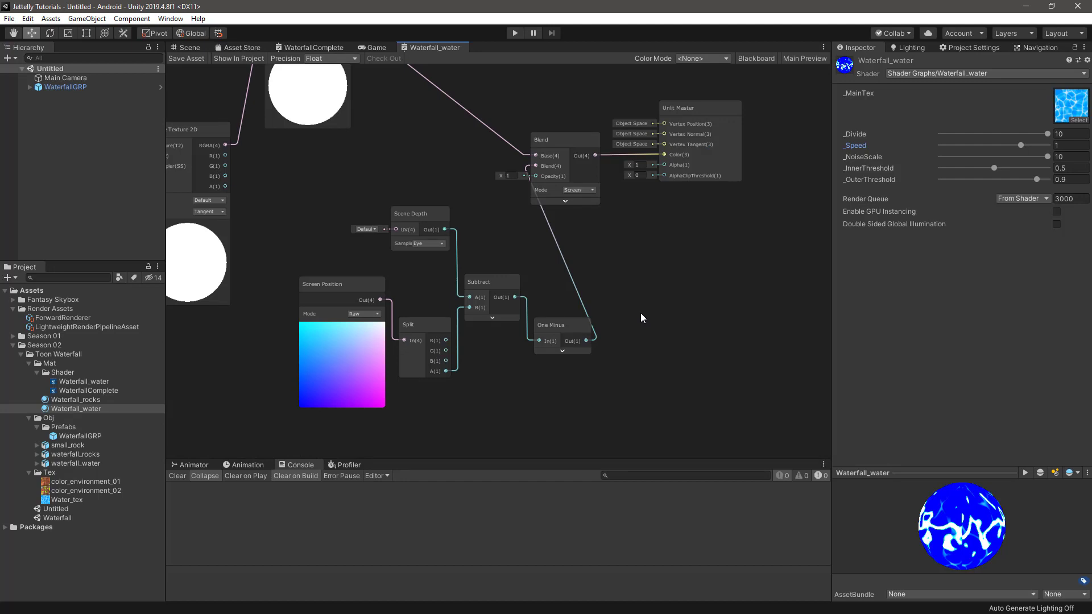
Insert a Smoothstep node (edges 0 and 1) after One Minus, feeding Blend's Blend input
{"action": "key", "text": "space"}
{"action": "type", "text": "smo"}
{"action": "key", "text": "Return"}
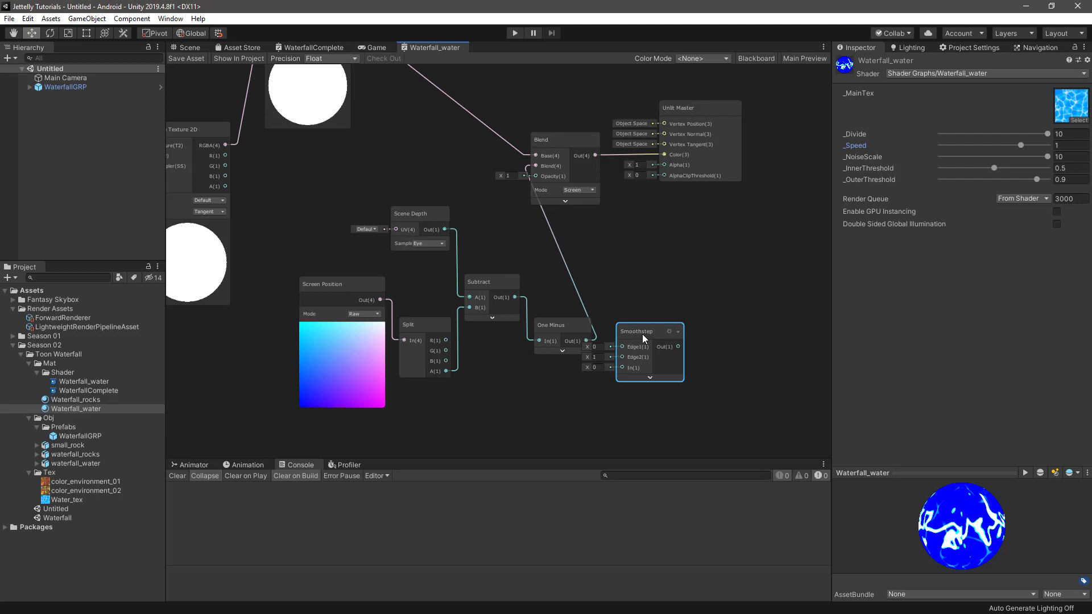
{"action": "left_click", "coordinate": [596, 346]}
{"action": "left_click_drag", "start_coordinate": [642, 335], "coordinate": [667, 298]}
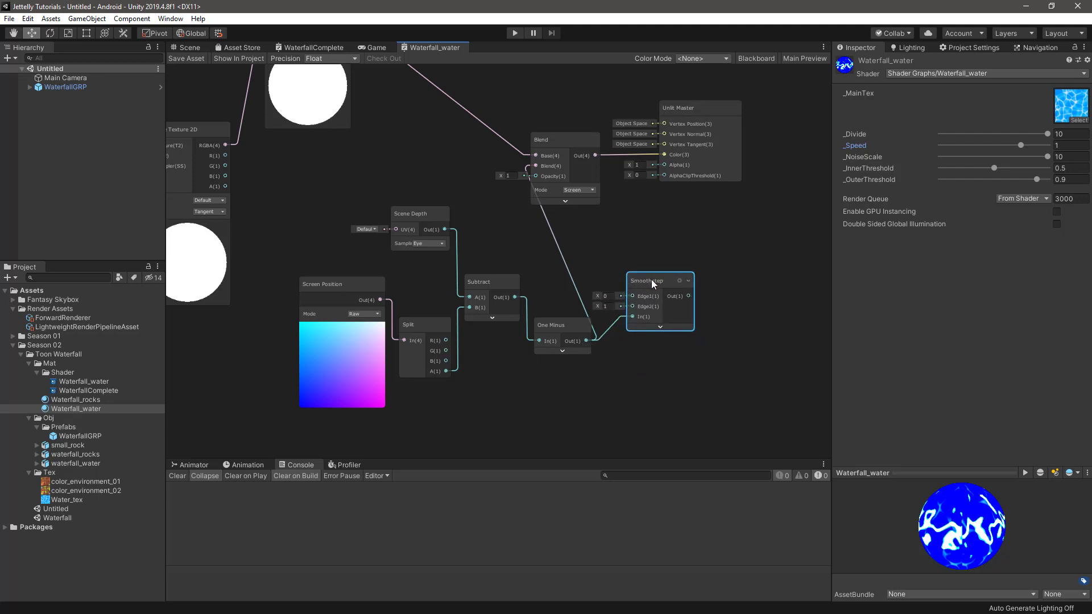
{"action": "left_click_drag", "start_coordinate": [688, 296], "coordinate": [534, 166]}
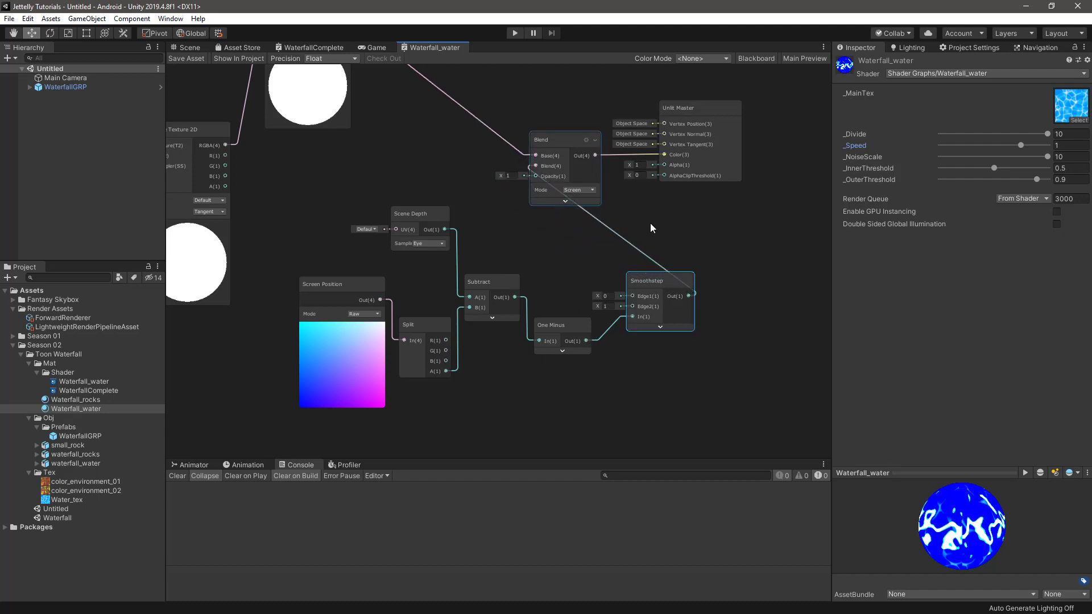
Shift Blend and Unlit Master right and zoom out to frame the whole node network
{"action": "middle_click_drag", "start_coordinate": [651, 223], "coordinate": [595, 269]}
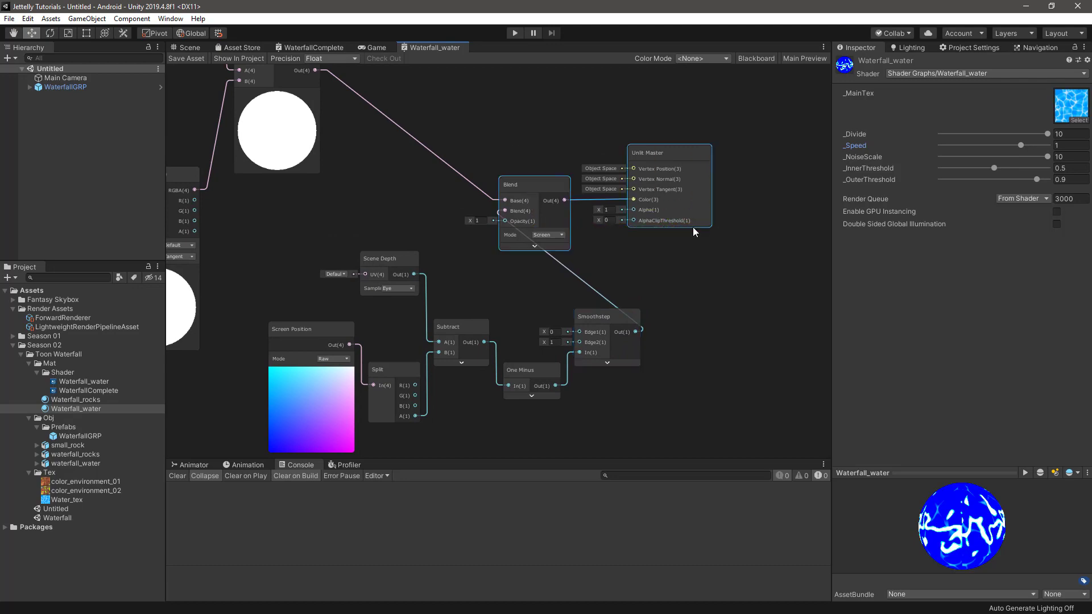
{"action": "left_click_drag", "start_coordinate": [546, 186], "coordinate": [699, 203]}
{"action": "scroll", "coordinate": [685, 250], "scroll_direction": "down", "scroll_amount": 2}
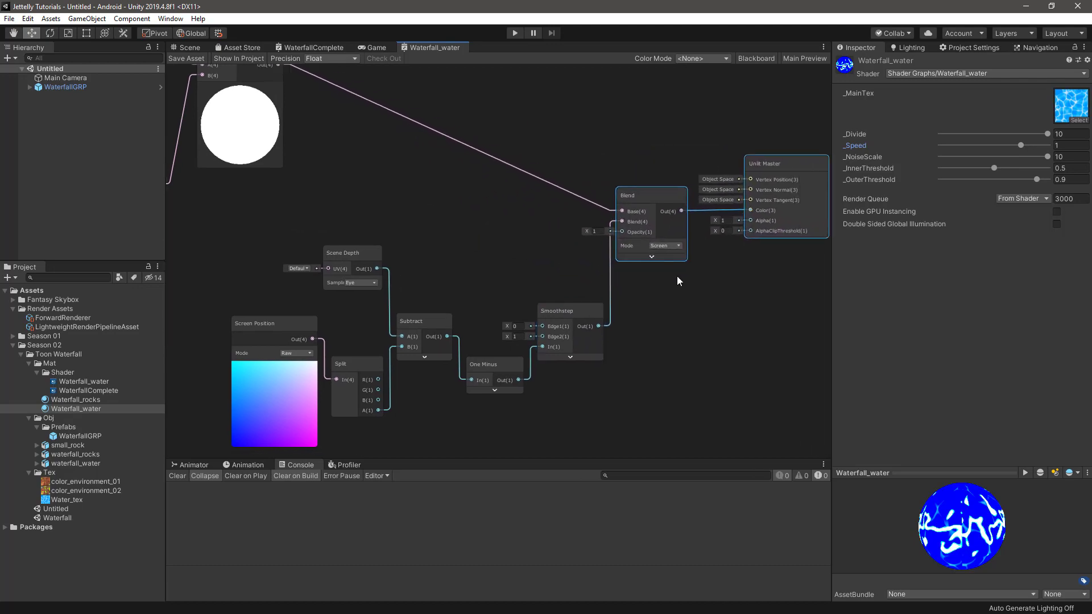
{"action": "scroll", "coordinate": [668, 287], "scroll_direction": "down", "scroll_amount": 2}
{"action": "scroll", "coordinate": [626, 336], "scroll_direction": "down", "scroll_amount": 3}
{"action": "scroll", "coordinate": [588, 367], "scroll_direction": "down", "scroll_amount": 2}
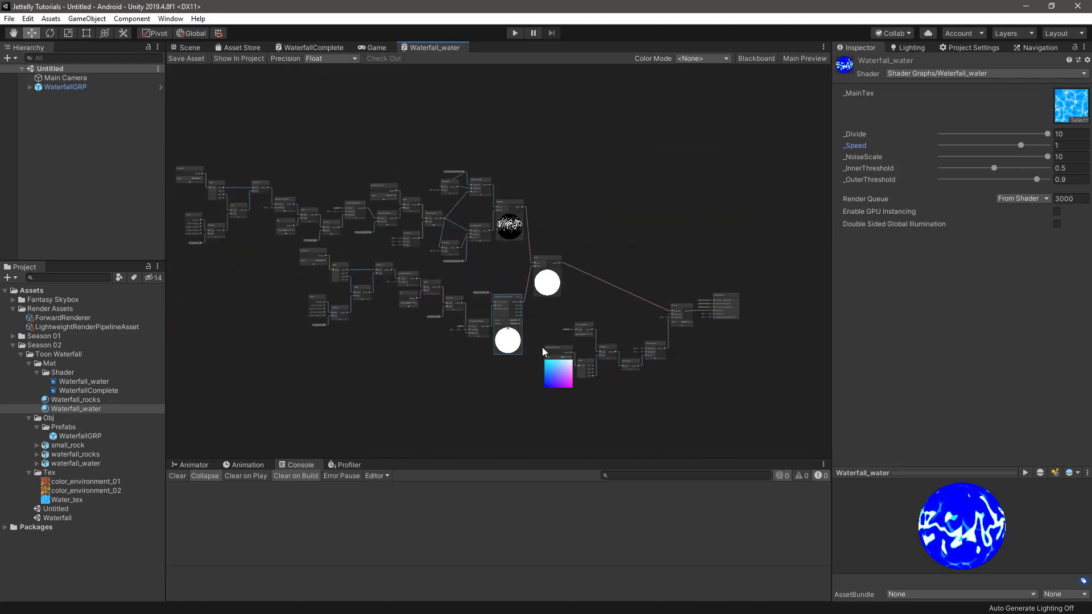
{"action": "middle_click_drag", "start_coordinate": [501, 341], "coordinate": [549, 344]}
{"action": "left_click", "coordinate": [549, 345]}
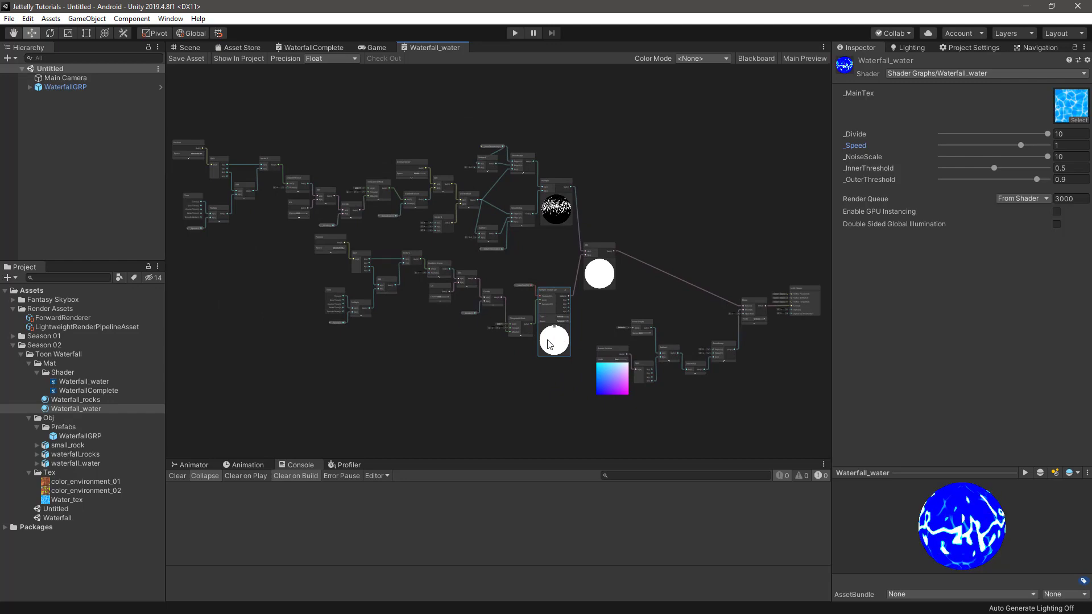
Turn on the skybox in the Scene view and orbit above the finished waterfall
{"action": "left_click", "coordinate": [189, 48]}
{"action": "mouse_move", "coordinate": [347, 273]}
{"action": "left_mouse_down", "text": "alt"}
{"action": "mouse_move", "coordinate": [317, 270]}
{"action": "mouse_move", "coordinate": [339, 290]}
{"action": "mouse_move", "coordinate": [455, 188]}
{"action": "left_mouse_up", "text": "alt"}
{"action": "left_click", "coordinate": [304, 58]}
{"action": "left_click", "coordinate": [311, 68]}
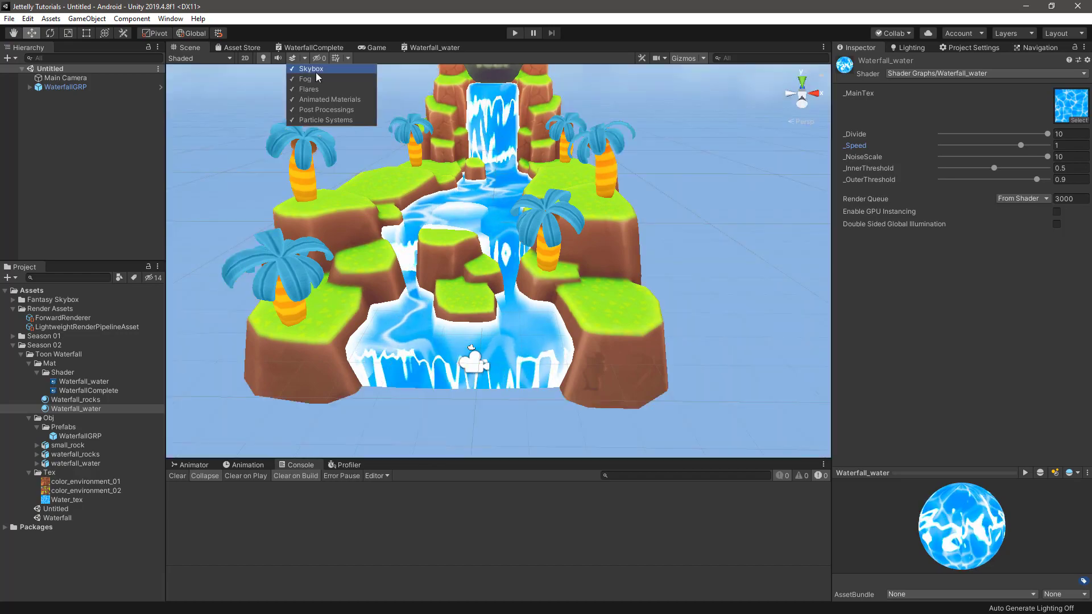
{"action": "mouse_move", "coordinate": [317, 78]}
{"action": "left_mouse_down", "text": "alt"}
{"action": "mouse_move", "coordinate": [576, 254]}
{"action": "mouse_move", "coordinate": [467, 164]}
{"action": "mouse_move", "coordinate": [509, 232]}
{"action": "mouse_move", "coordinate": [544, 356]}
{"action": "mouse_move", "coordinate": [476, 209]}
{"action": "mouse_move", "coordinate": [565, 240]}
{"action": "mouse_move", "coordinate": [574, 267]}
{"action": "left_mouse_up", "text": "alt"}
Select the small_rock in the pool, then deselect it
{"action": "left_click", "coordinate": [476, 209]}
{"action": "left_click", "coordinate": [476, 209]}
{"action": "left_click", "coordinate": [701, 146]}
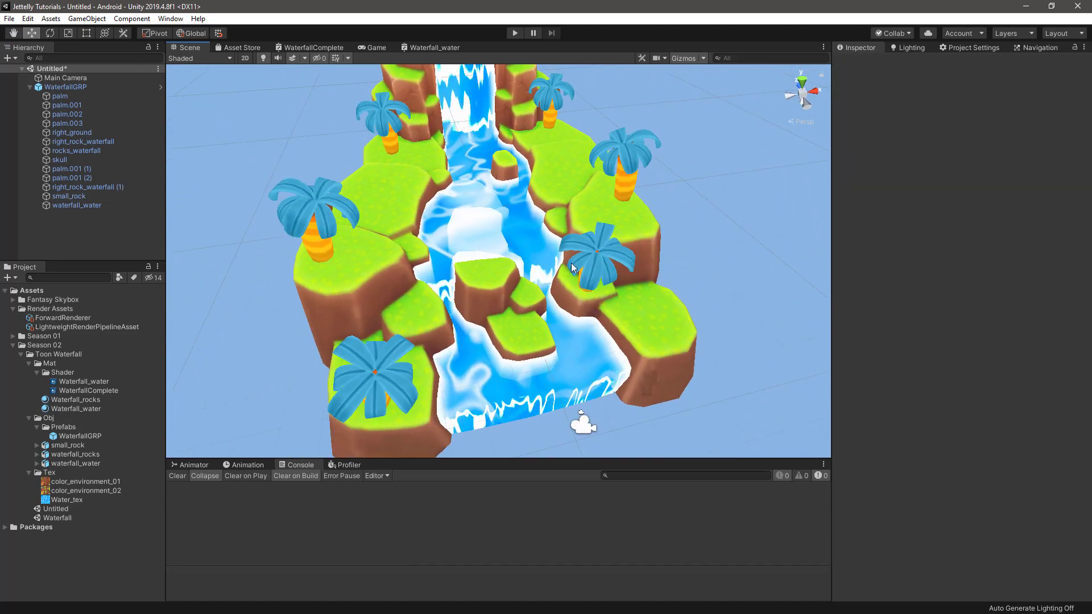